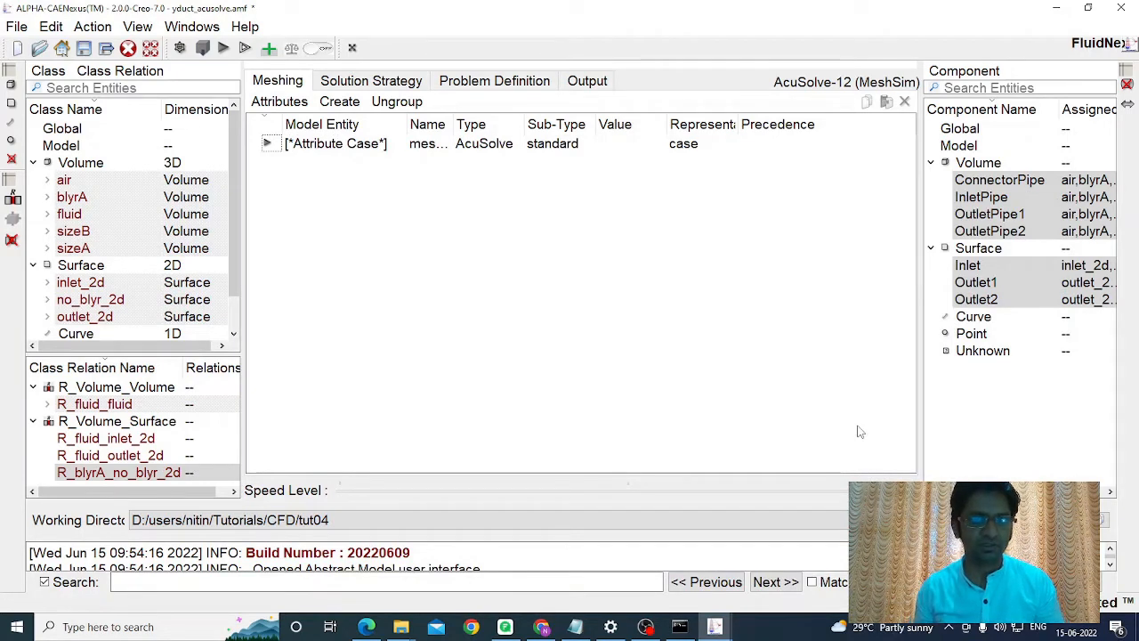
Add a Relative mesh curvature of 0.05 to the Model and widen the attribute table's Name and Type columns.
click(62, 146)
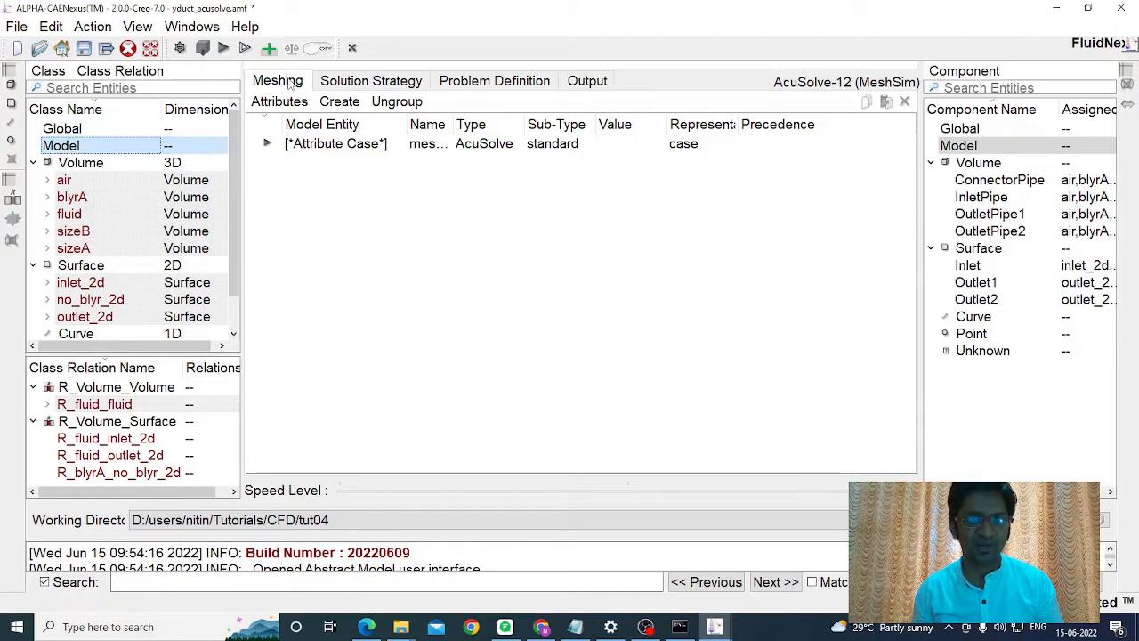
click(341, 104)
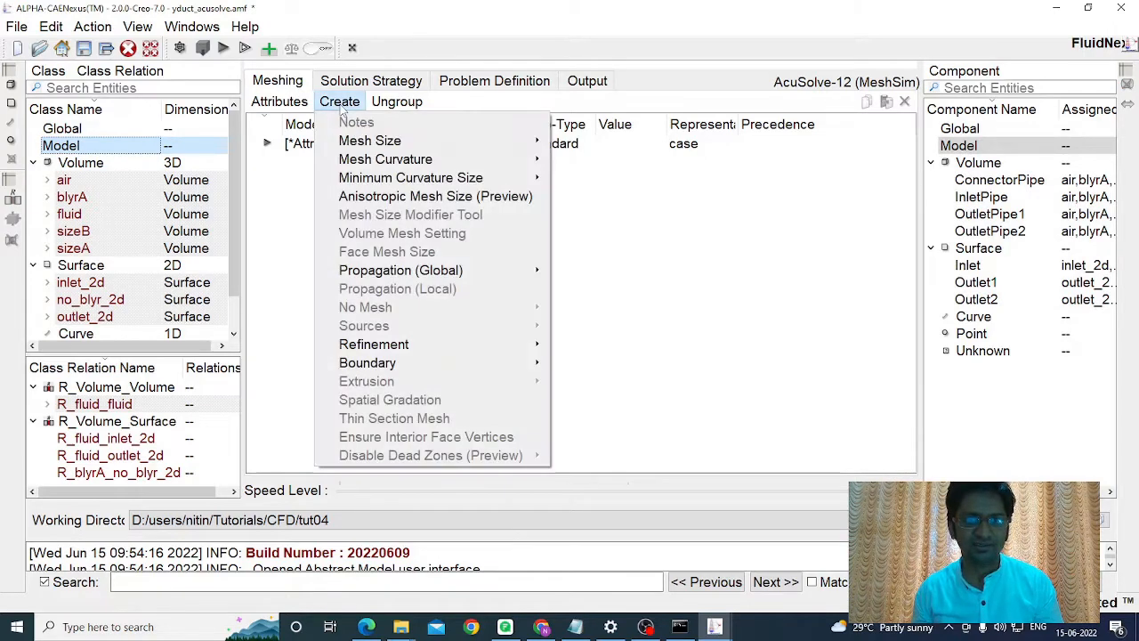
mouse_move(364, 161)
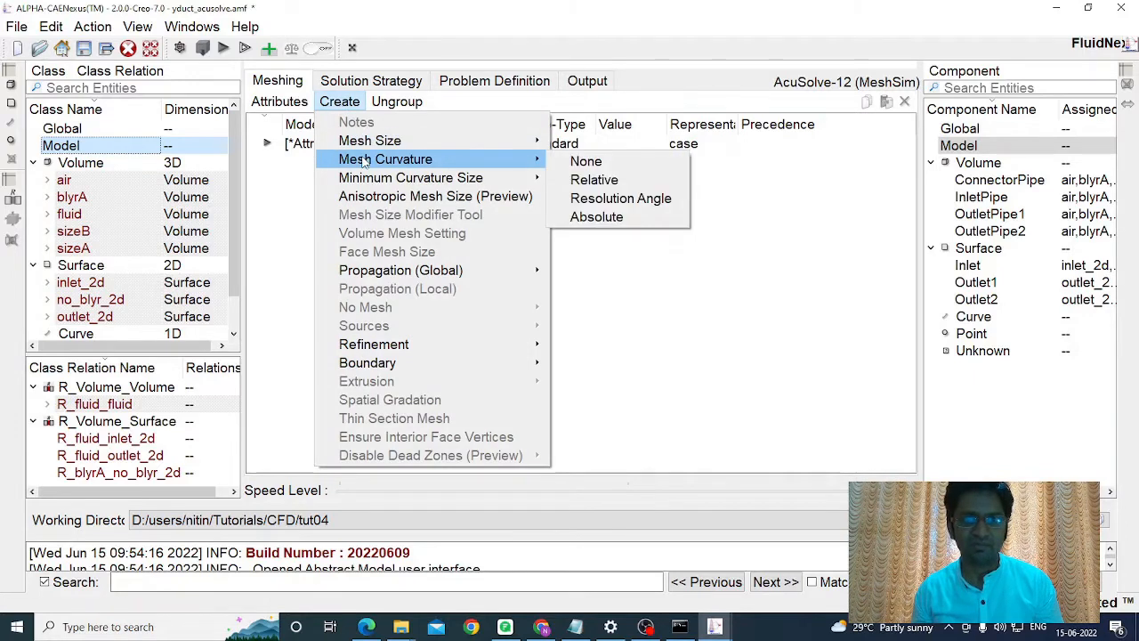
click(591, 181)
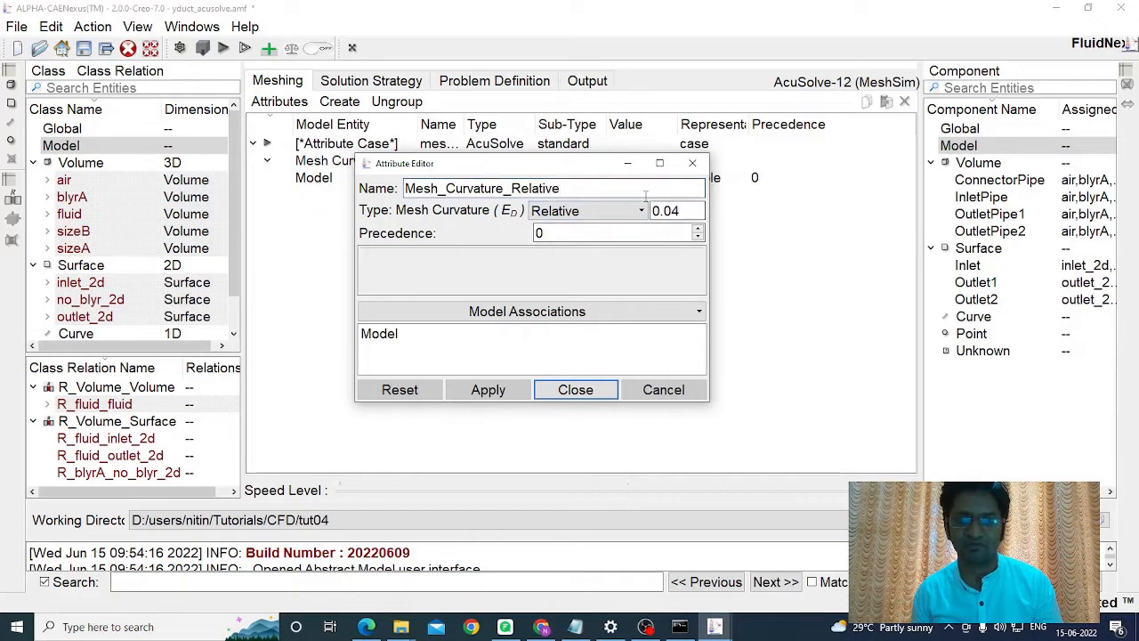
drag(689, 212, 609, 214)
text(0.)
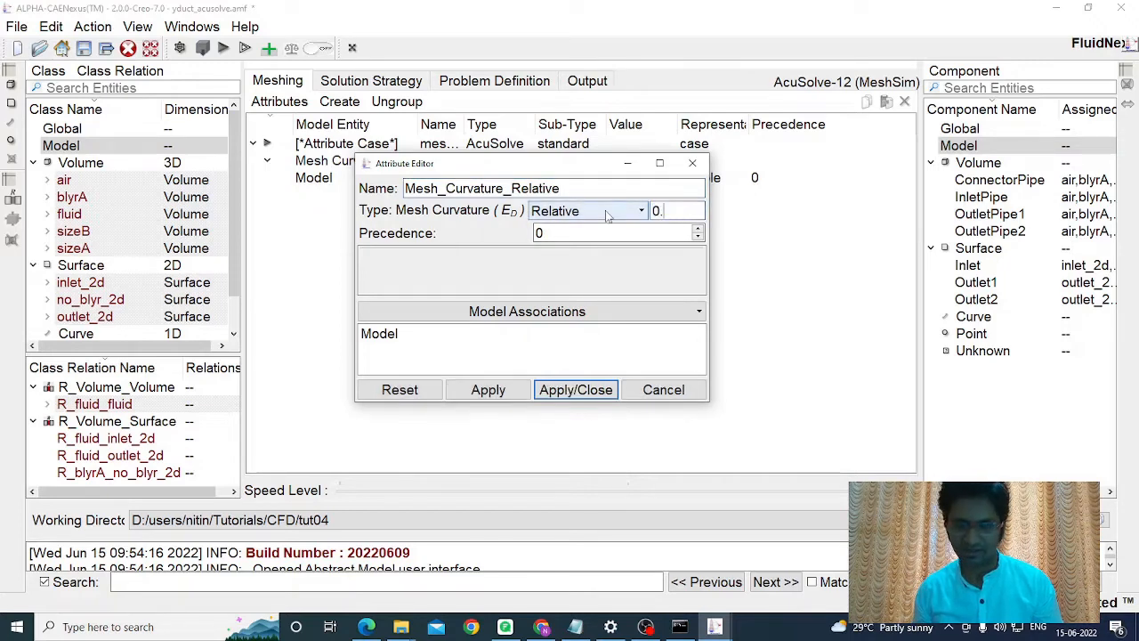
text(05)
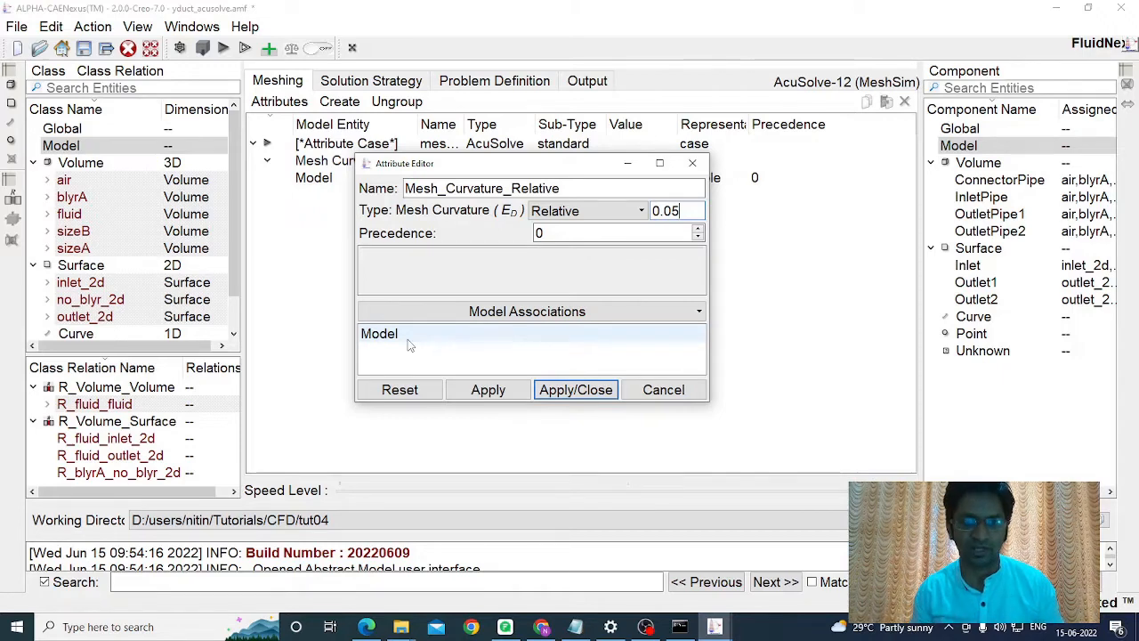
click(556, 390)
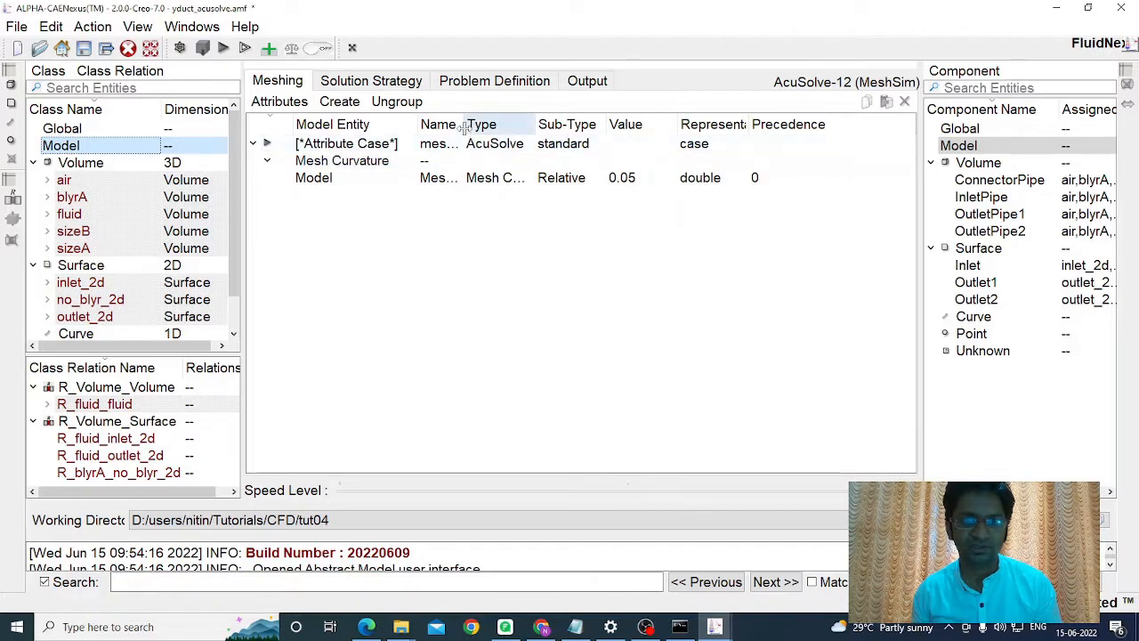
drag(461, 126, 588, 121)
drag(656, 122, 706, 122)
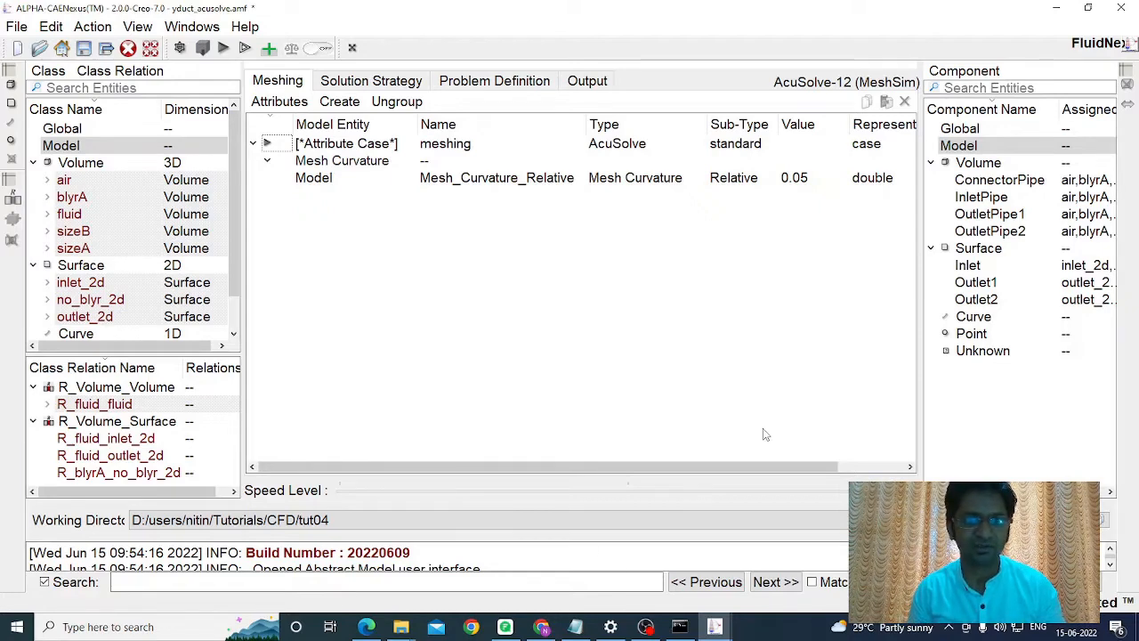
Add an Absolute minimum curvature size of 0.5 mm to the Model and widen the Name column to fit.
click(70, 148)
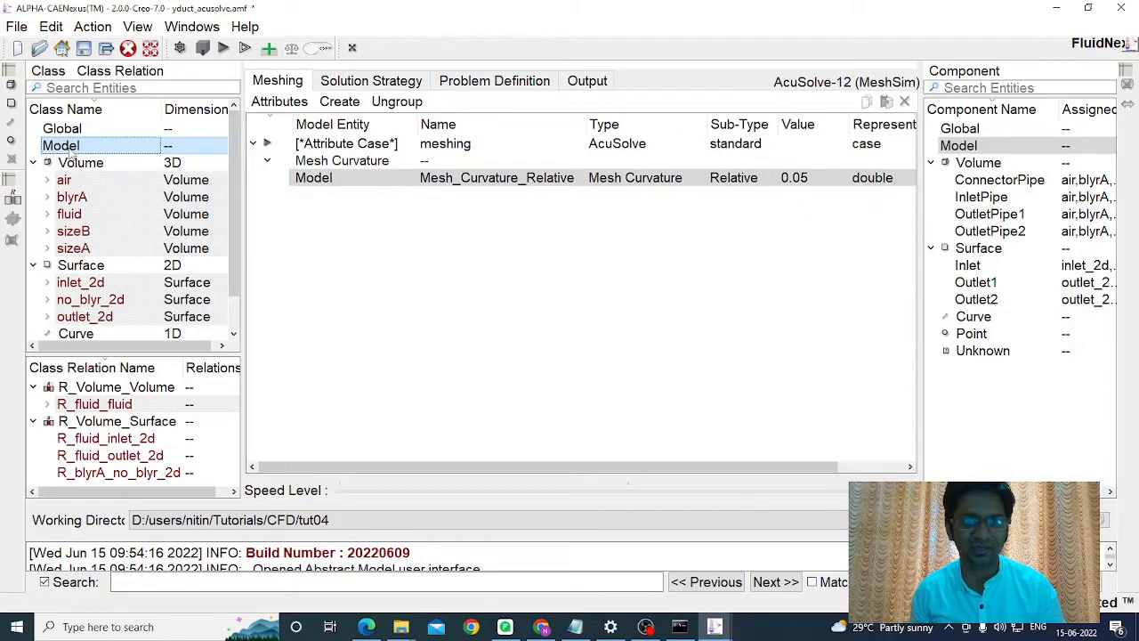
click(340, 103)
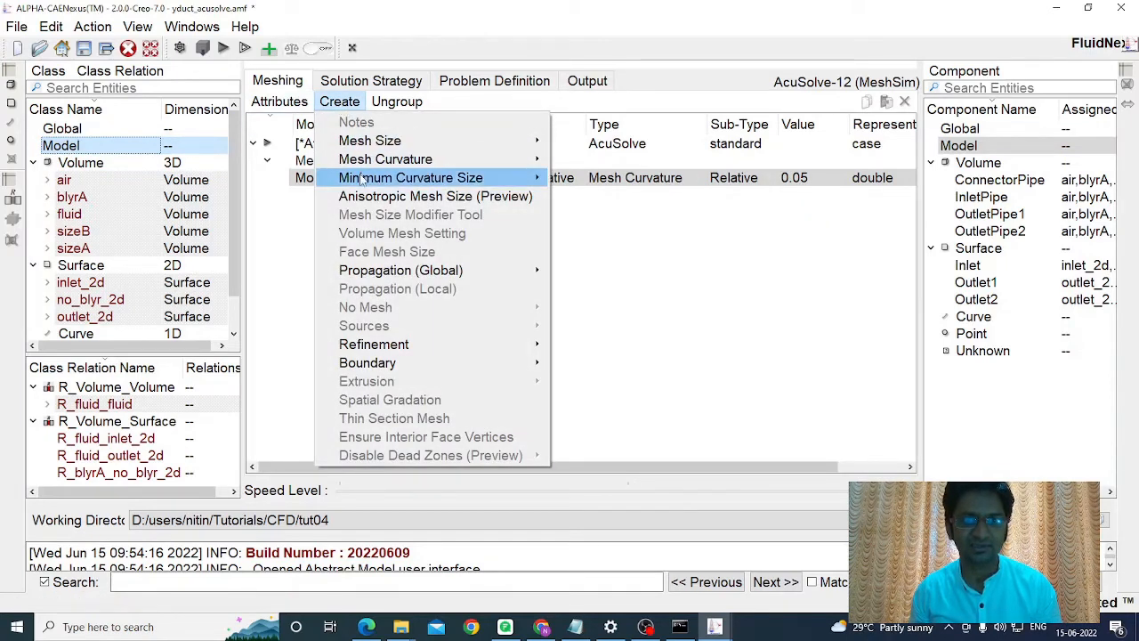
mouse_move(363, 179)
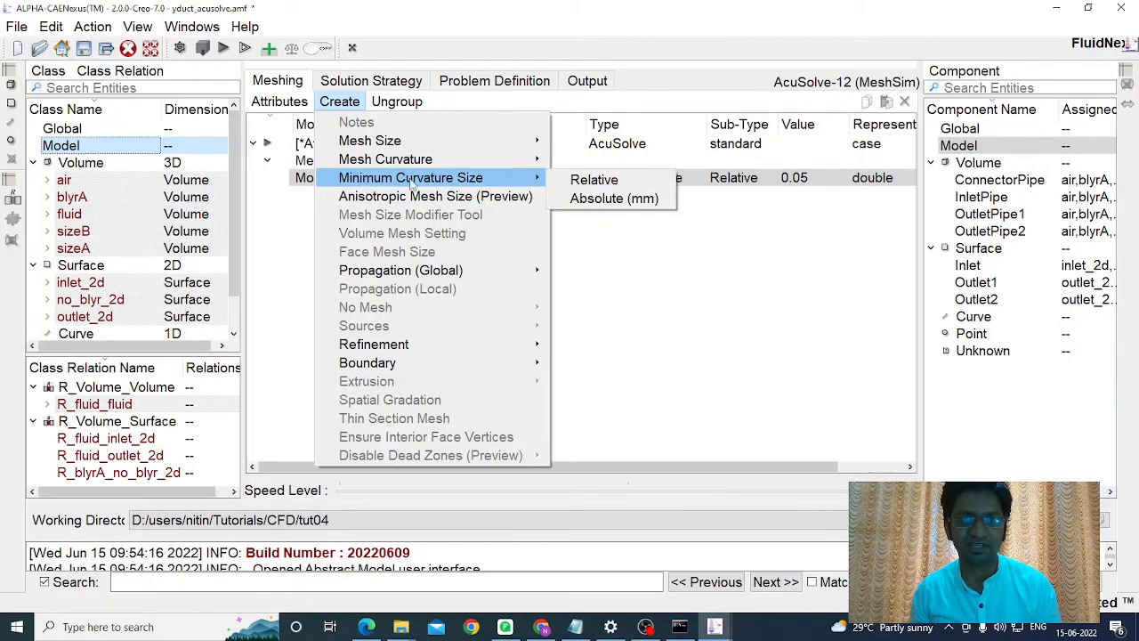
click(619, 200)
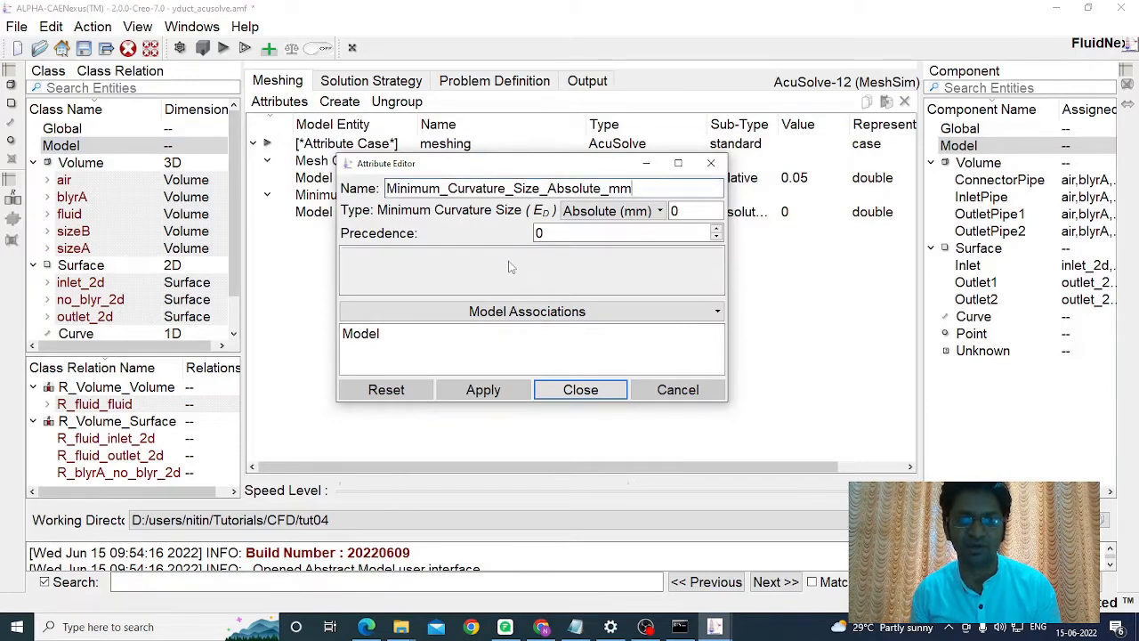
double_click(673, 211)
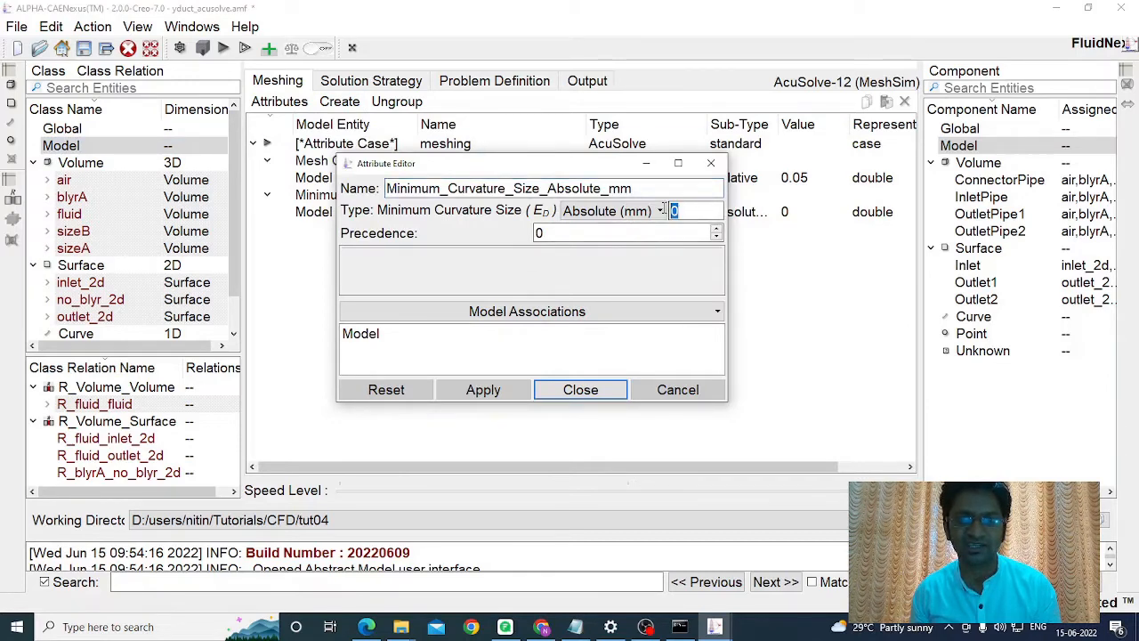
text(0.5)
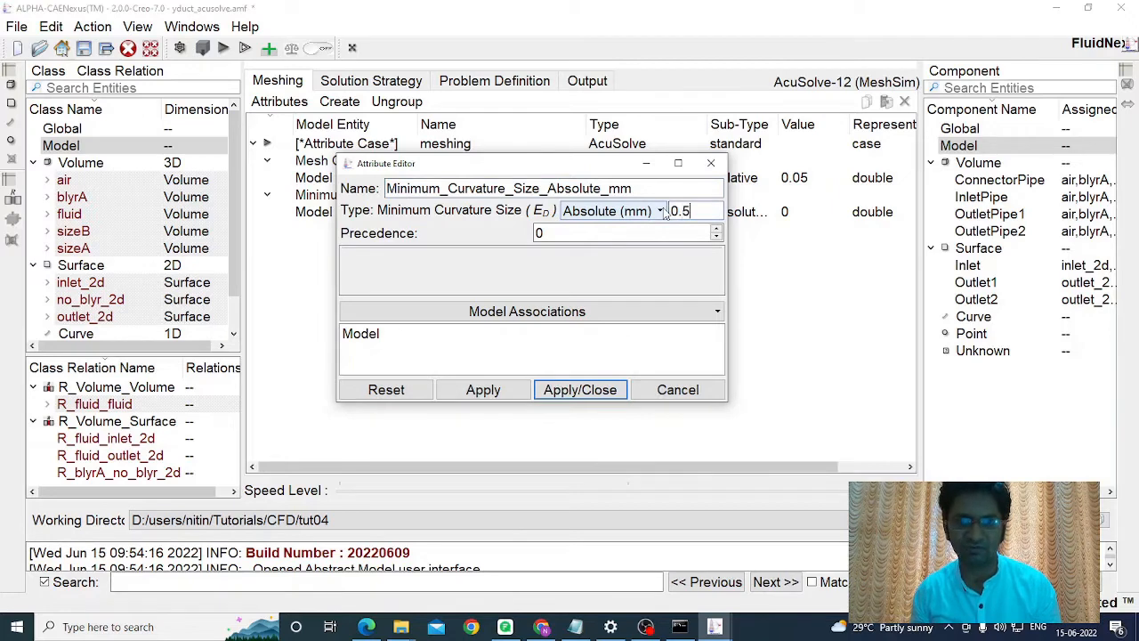
click(583, 391)
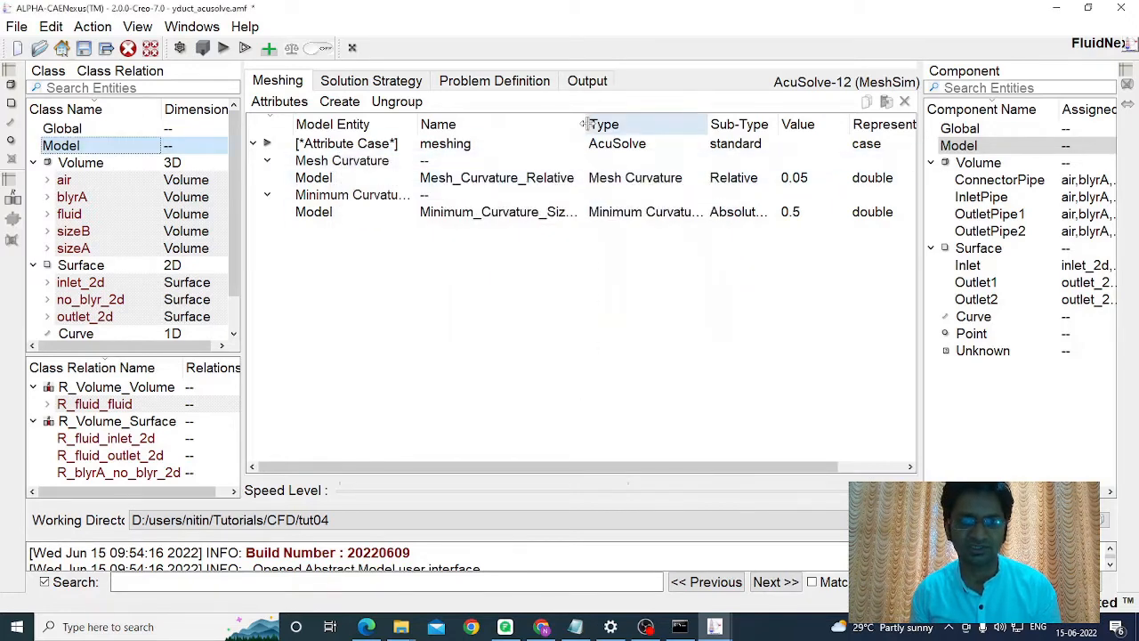
drag(586, 122, 673, 122)
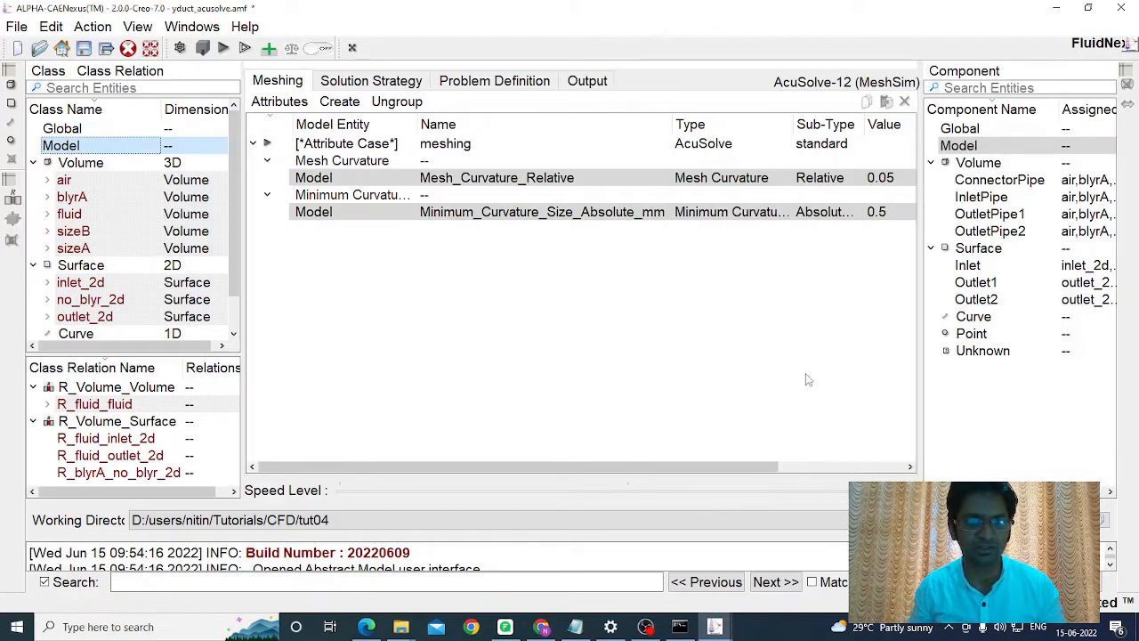
Create an Absolute mesh size attribute named sizeAsize with a value of 6 mm for the sizeA volume class.
click(71, 249)
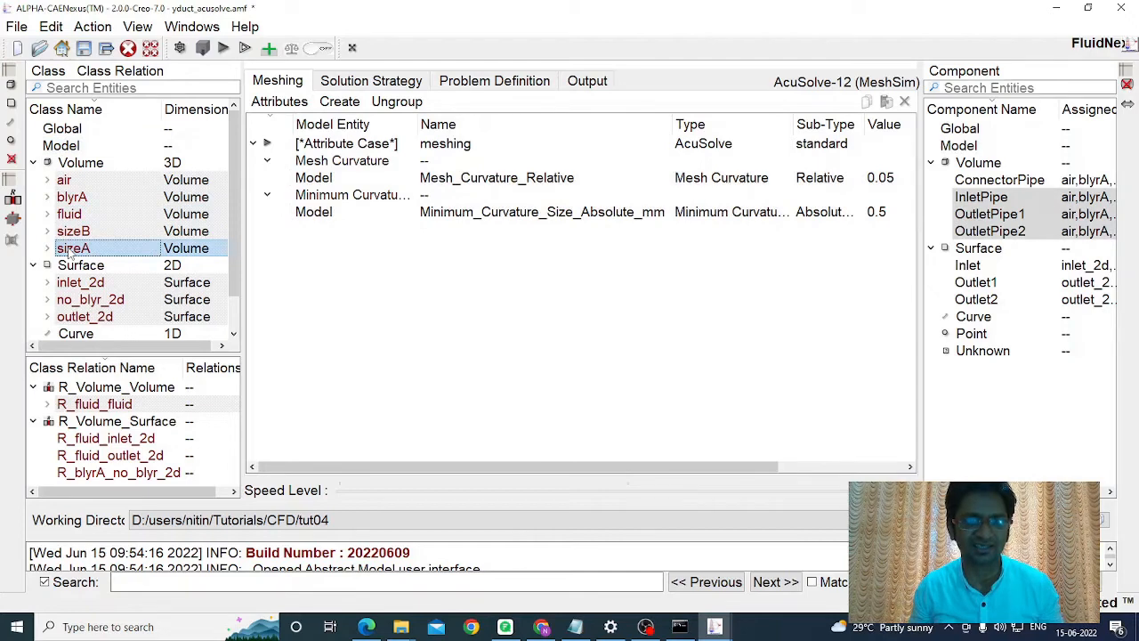
click(337, 103)
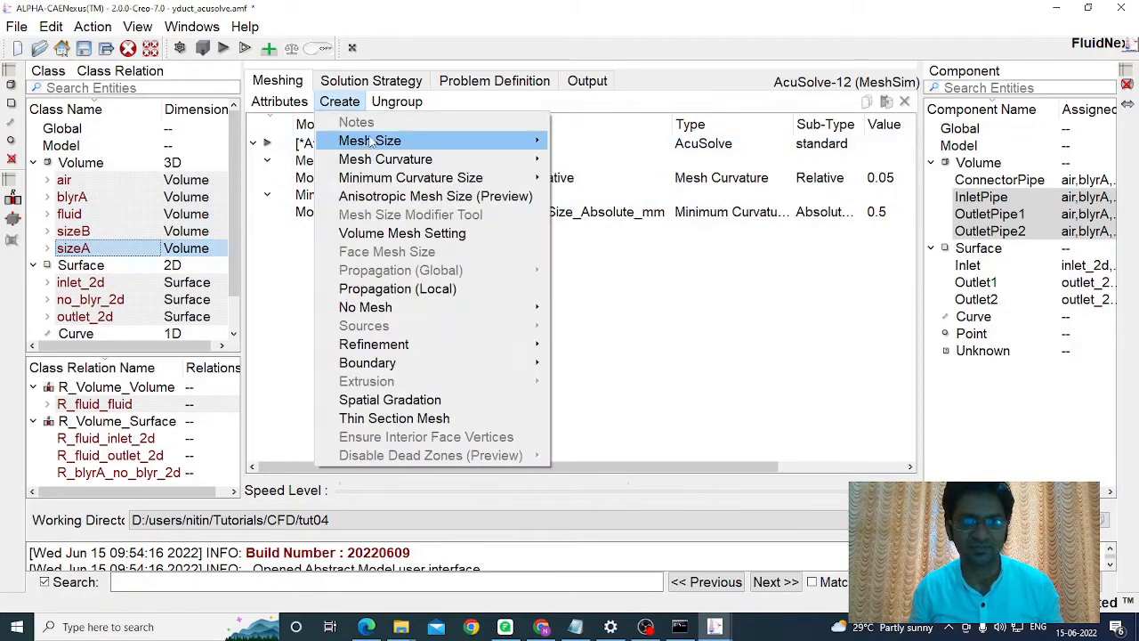
mouse_move(365, 145)
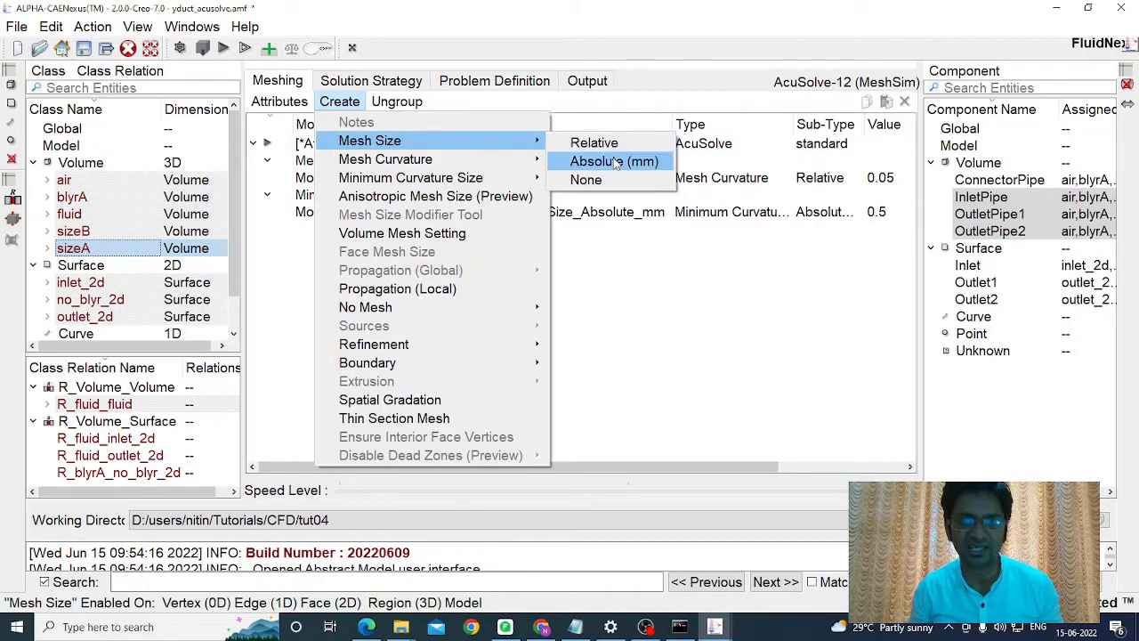
click(613, 163)
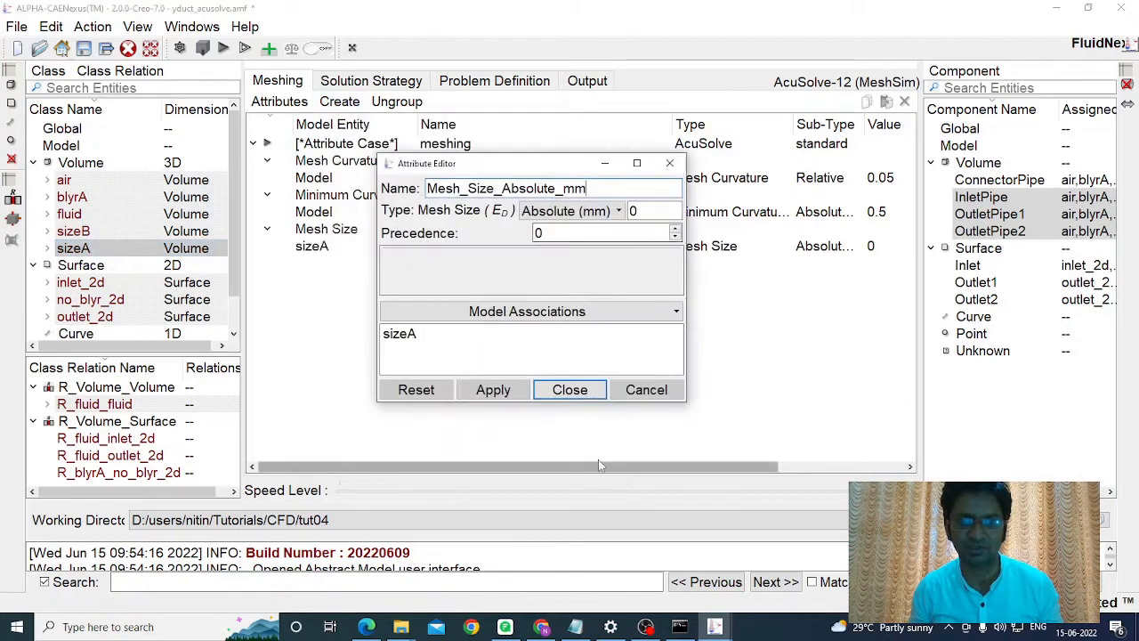
drag(580, 185, 402, 190)
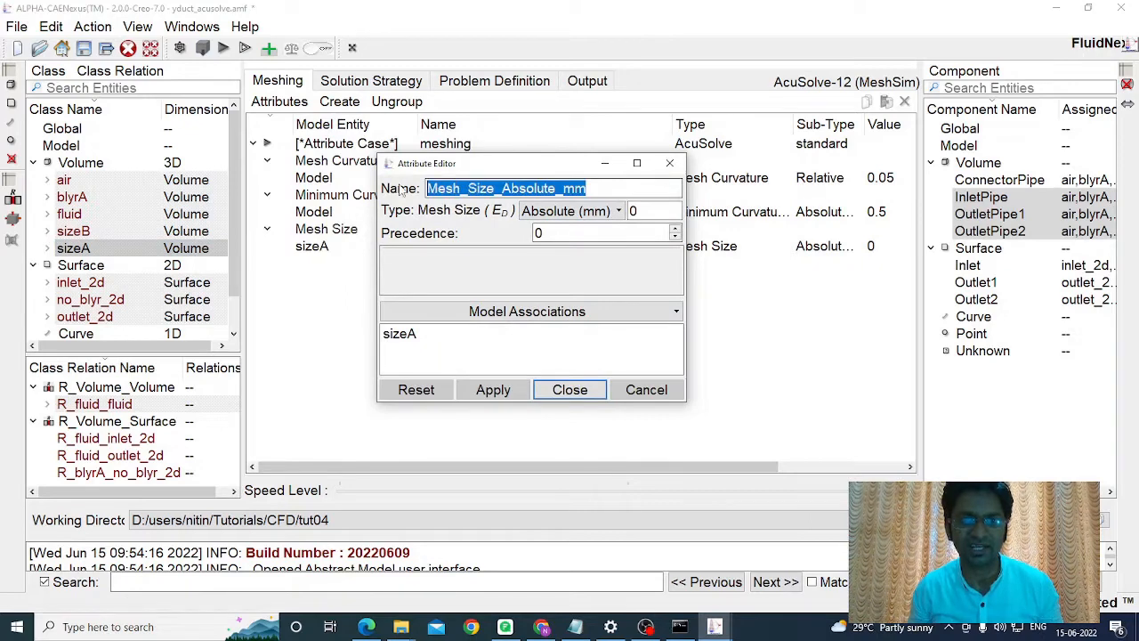
text(s)
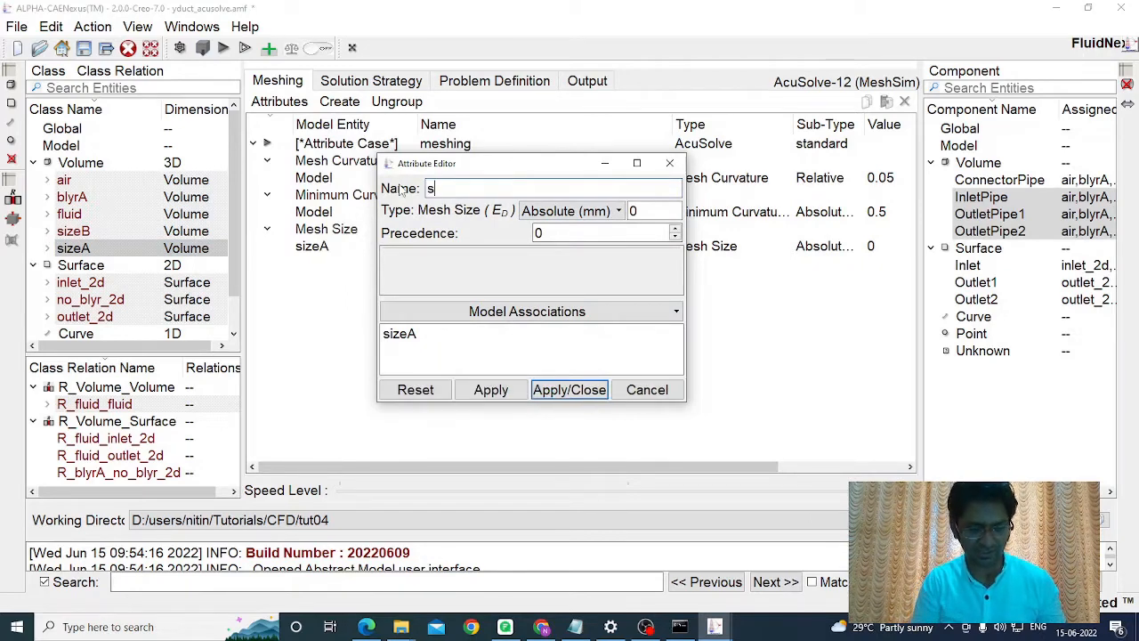
text(izeAsize)
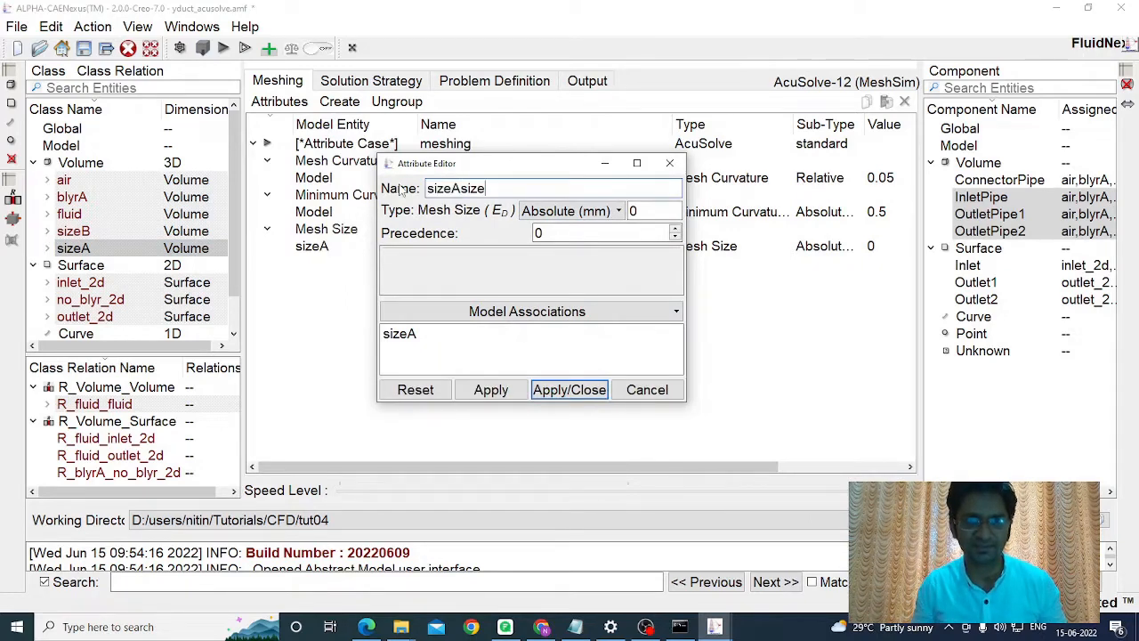
double_click(637, 213)
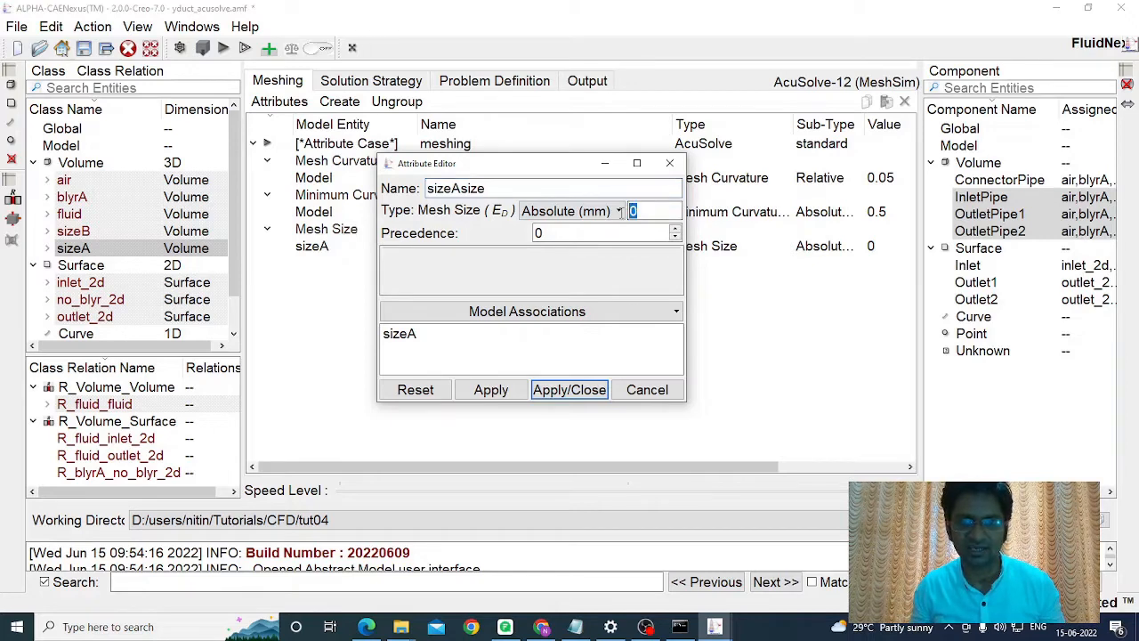
text(6)
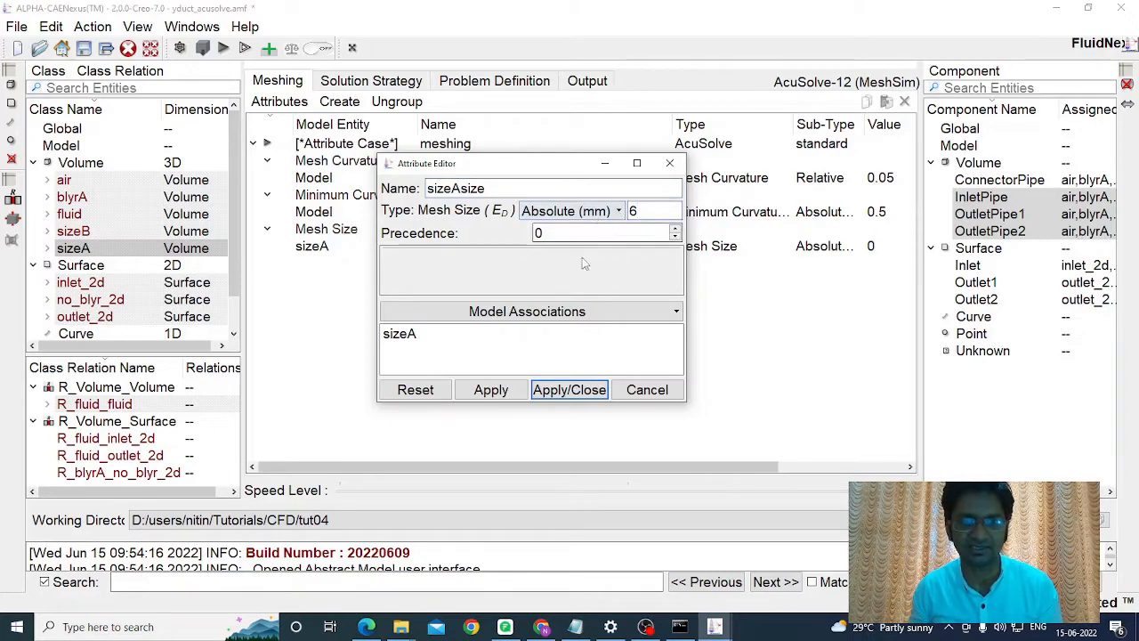
click(558, 391)
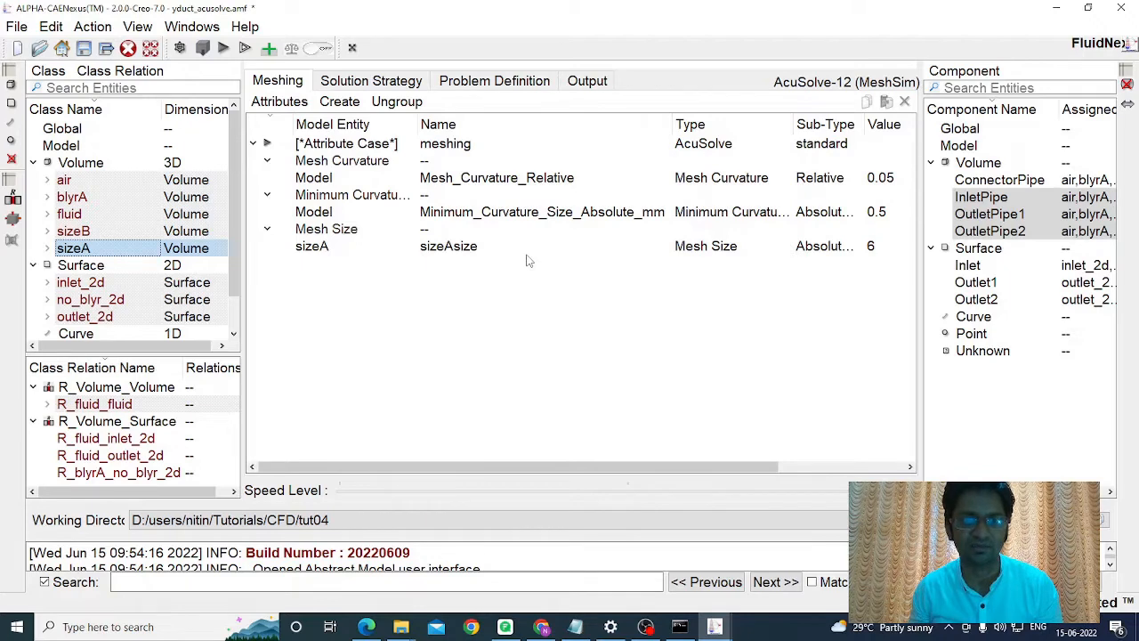
Create an Absolute mesh size attribute named sizeBsize with a value of 12 mm for the sizeB volume class.
click(82, 233)
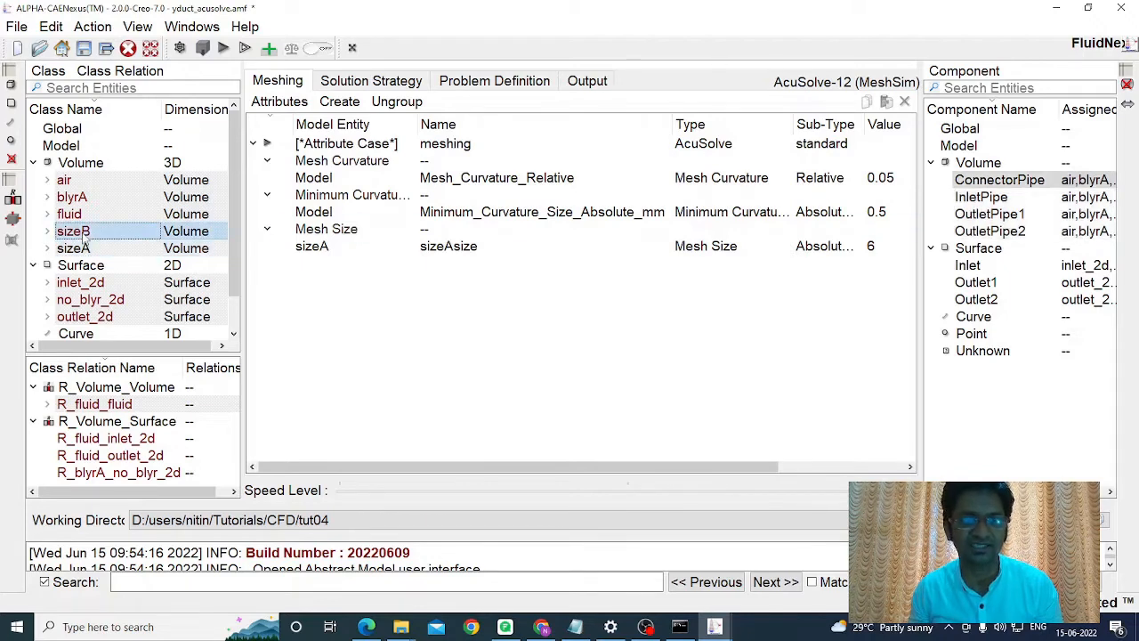
click(346, 104)
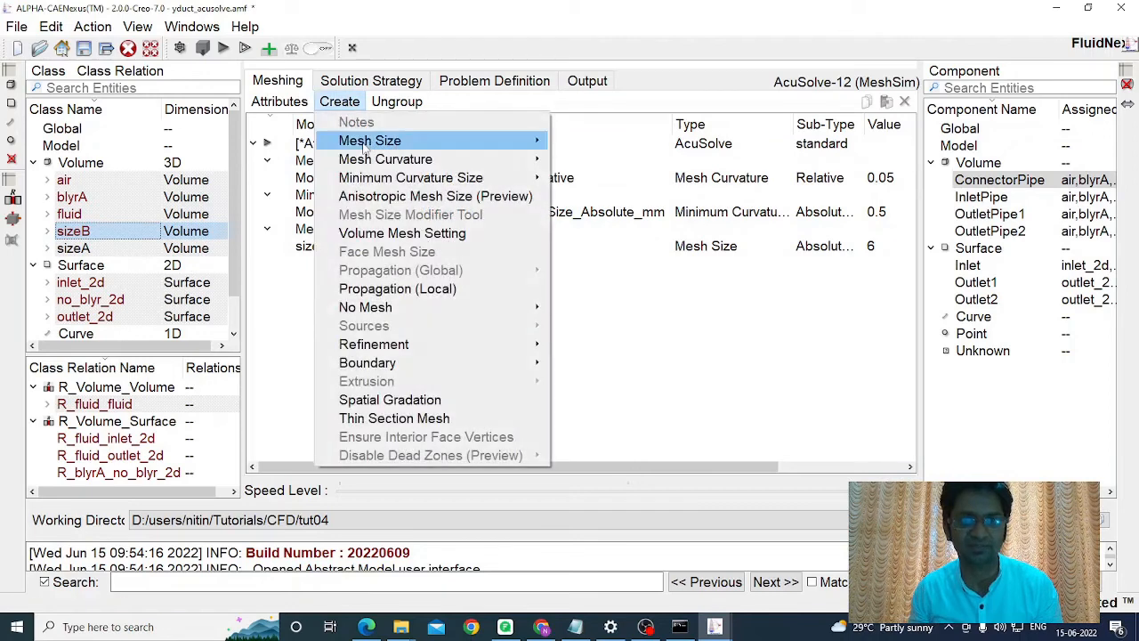
mouse_move(364, 147)
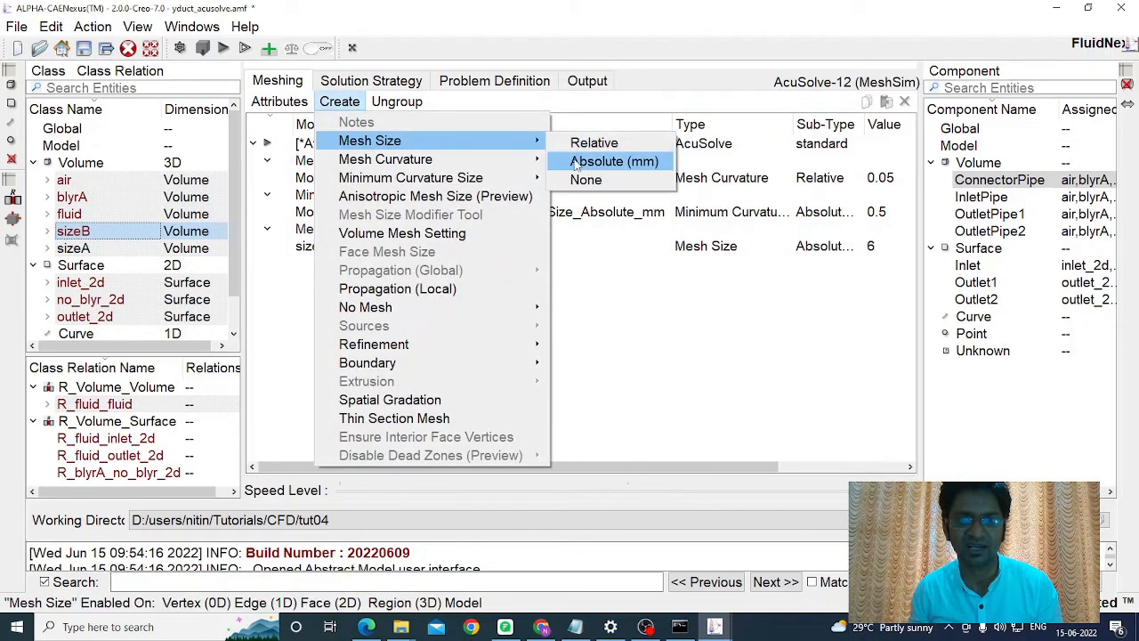
click(605, 162)
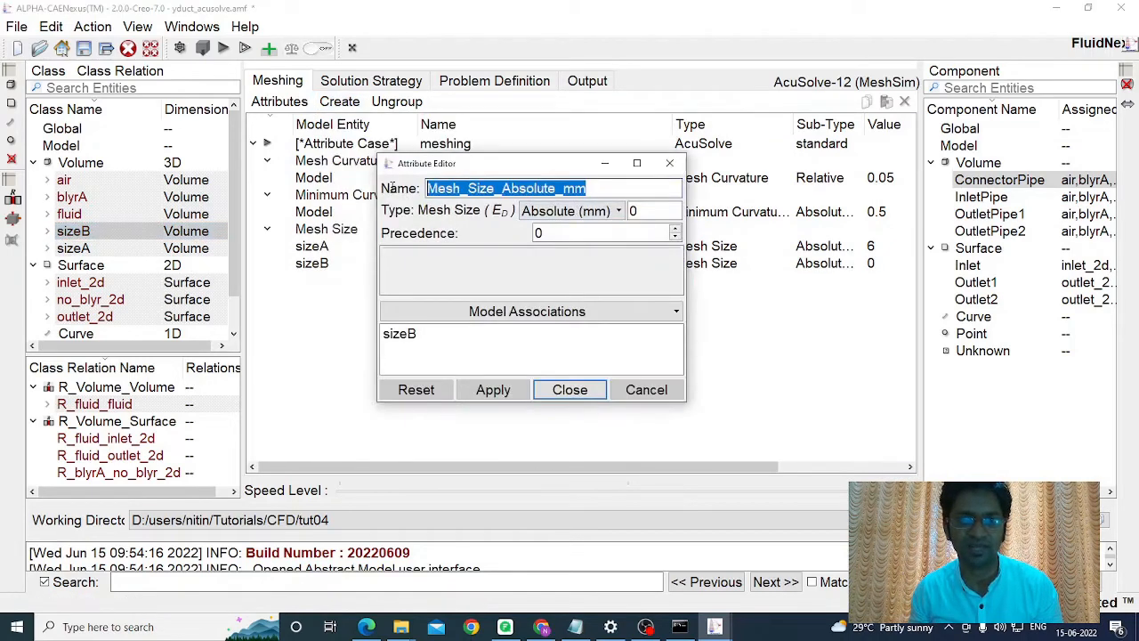
text(size)
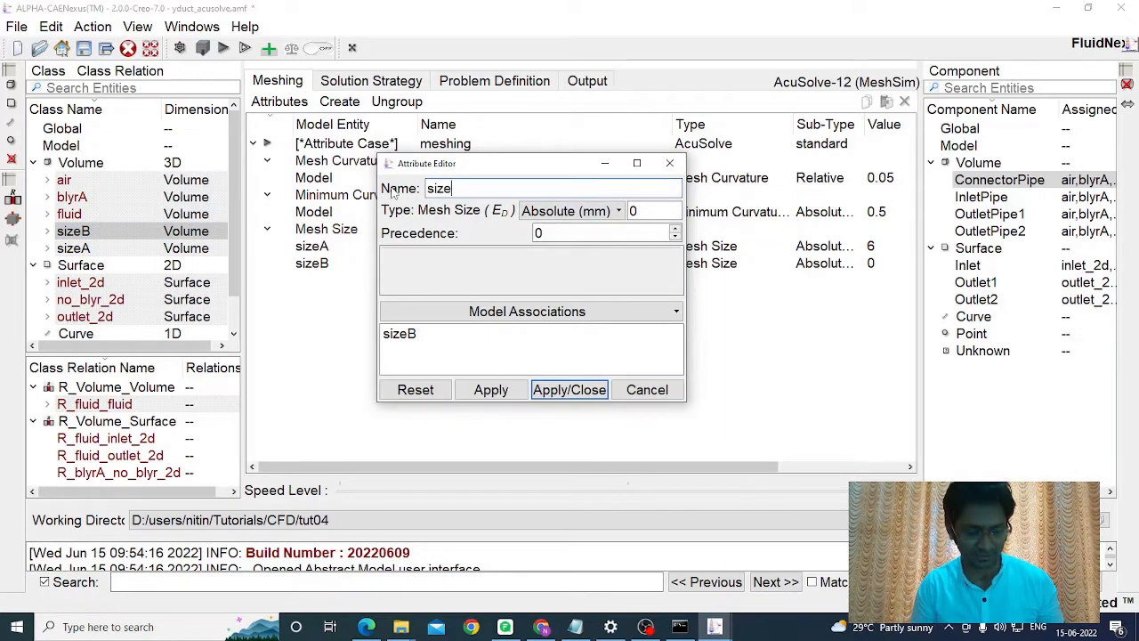
text(Bsize)
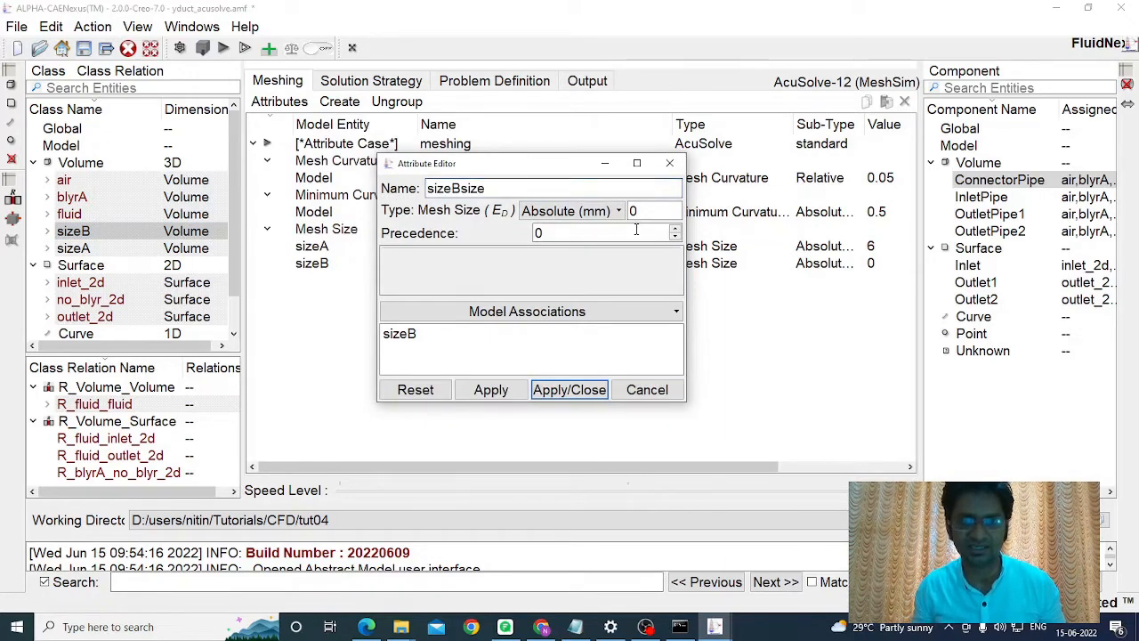
double_click(633, 211)
text(12)
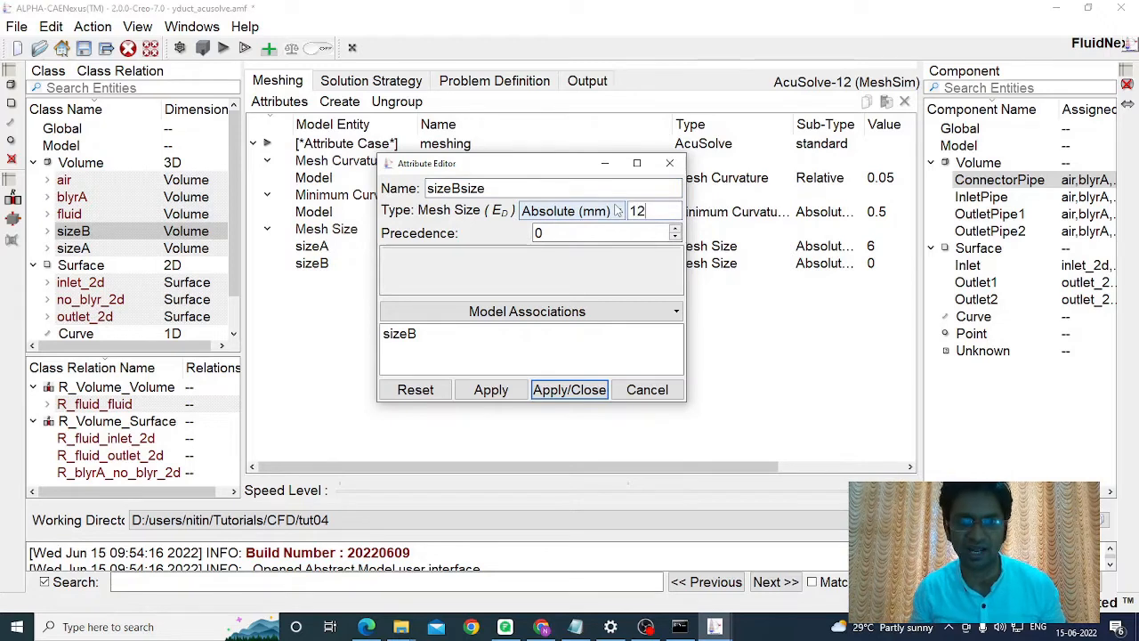
click(554, 393)
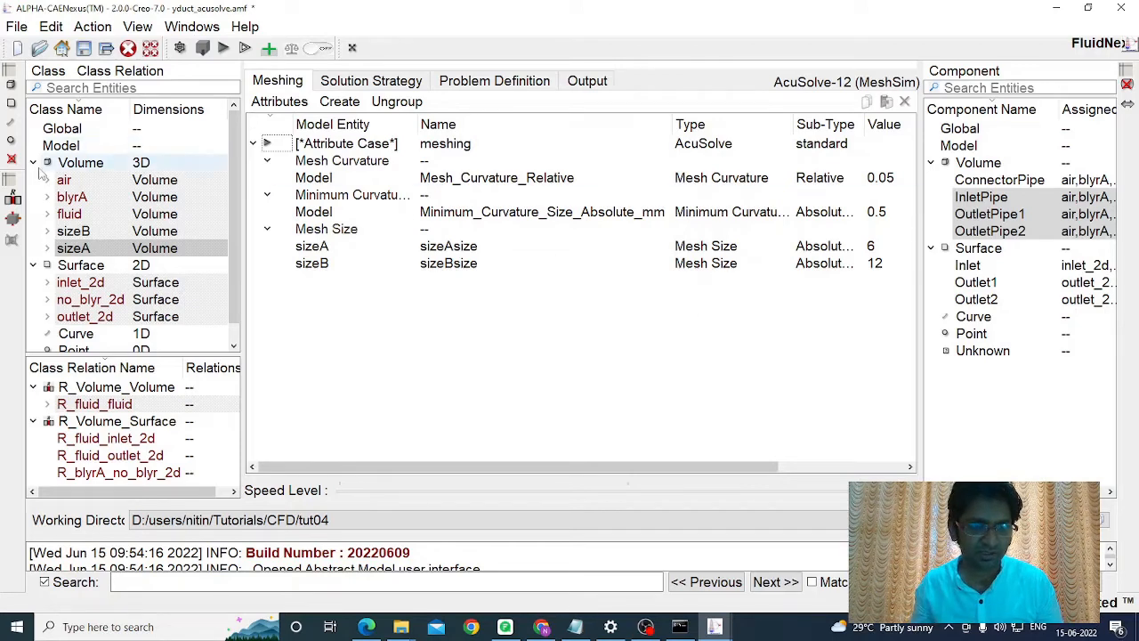
Create an Absolute mesh size attribute on the Interface of the sizeA volume class.
click(48, 248)
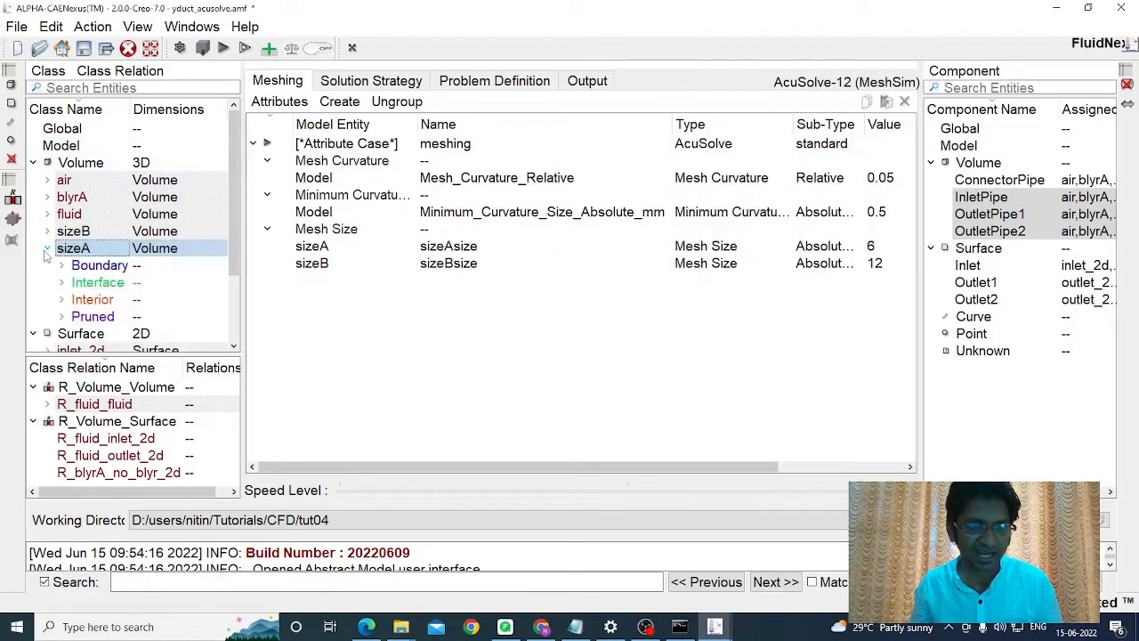
click(80, 283)
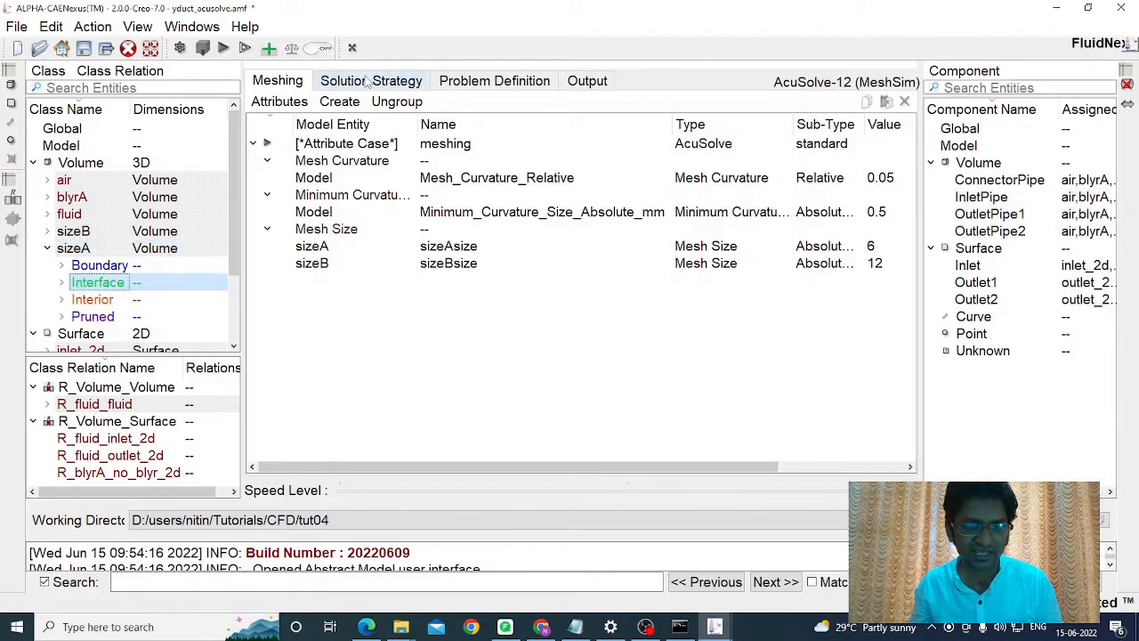
click(339, 103)
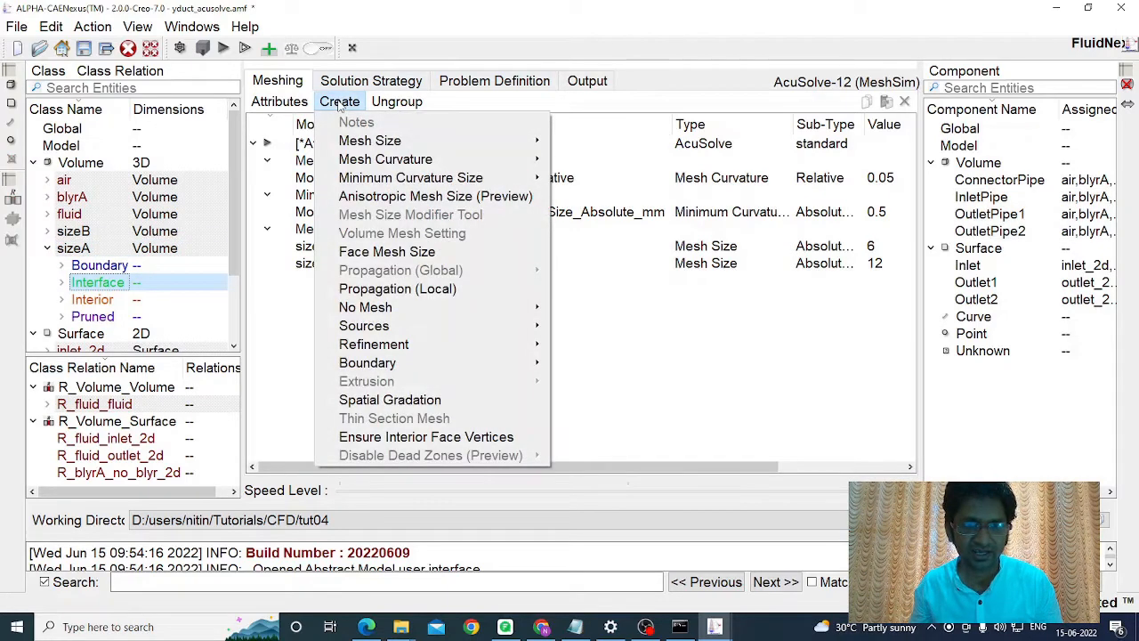
mouse_move(462, 141)
click(594, 160)
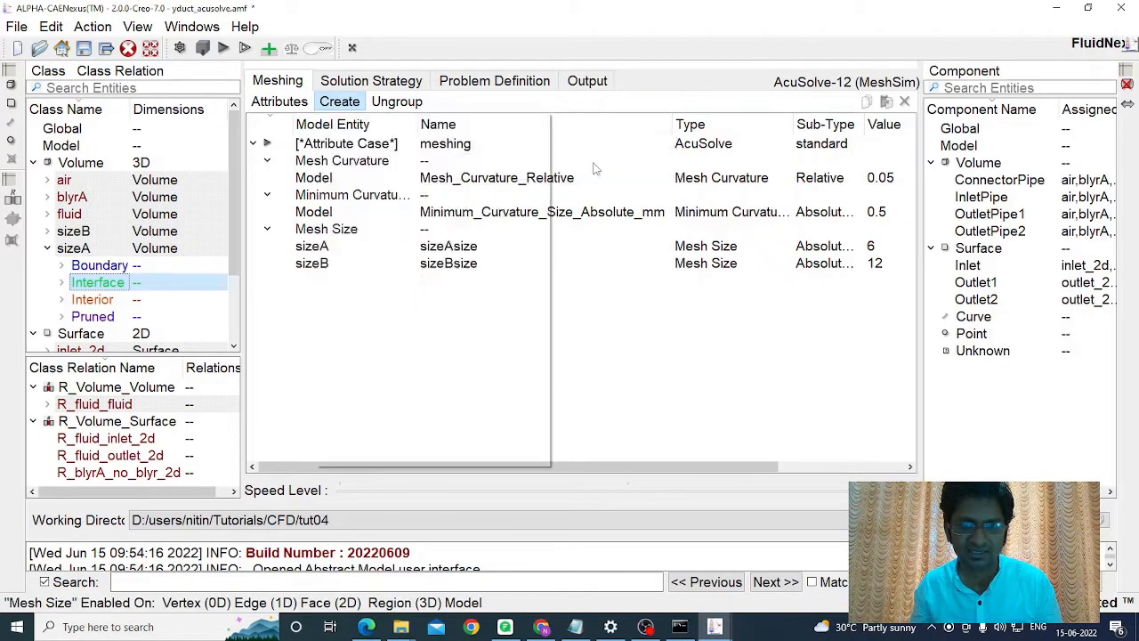
Name the sizeA interface's mesh size attribute sizeAinteface, set its value to 9 mm and collapse the sizeA class.
double_click(445, 188)
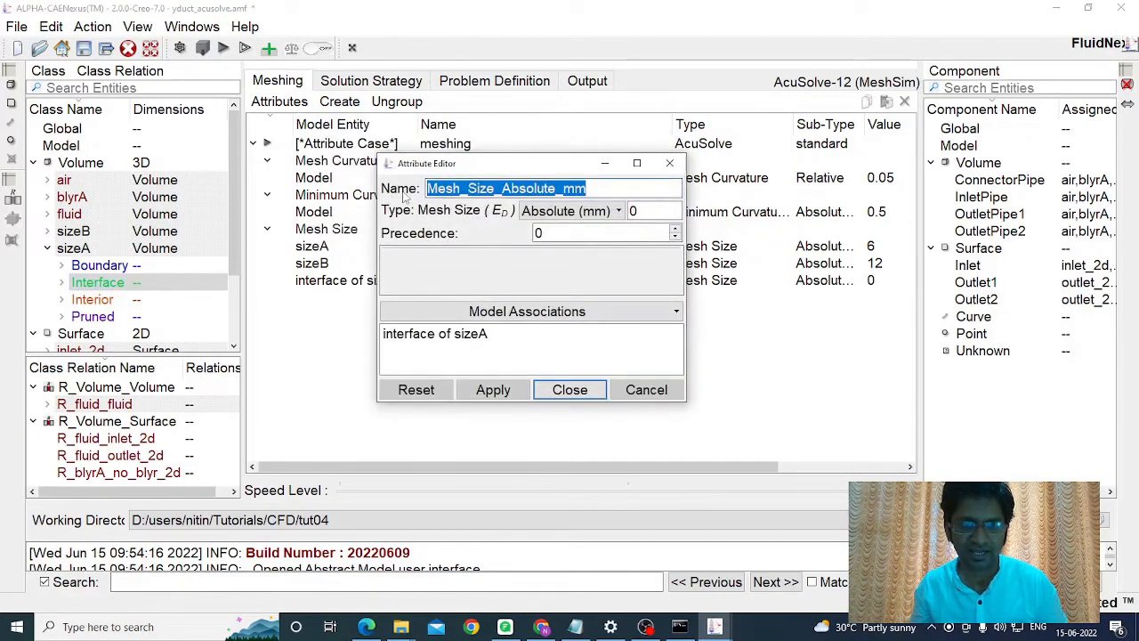
text(ai)
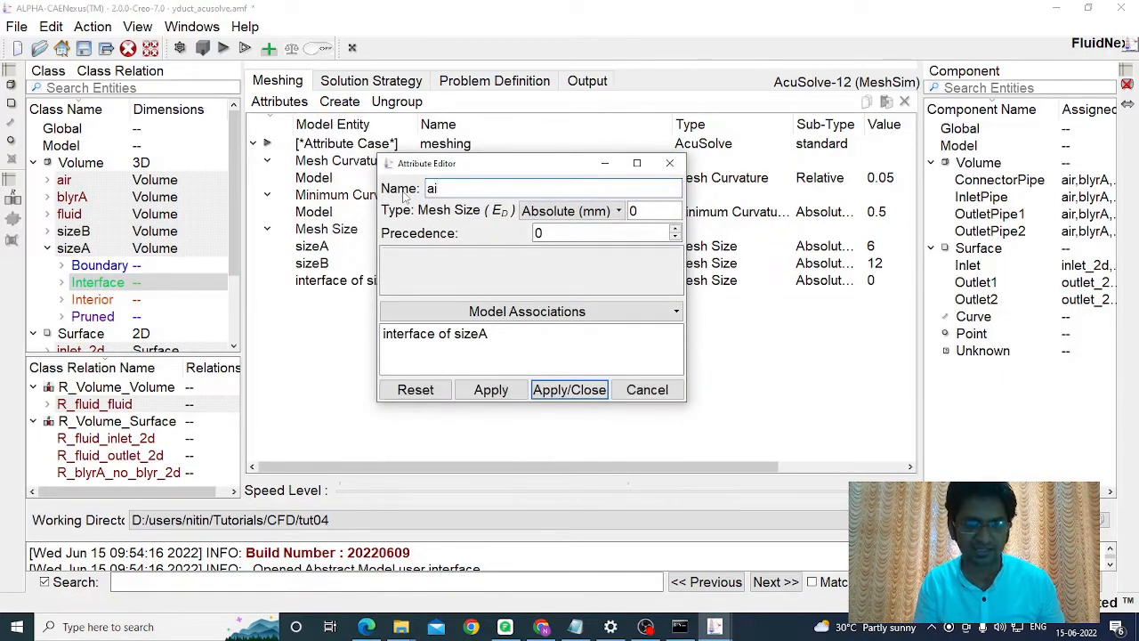
key(BackSpace)
key(BackSpace)
text(sizeA)
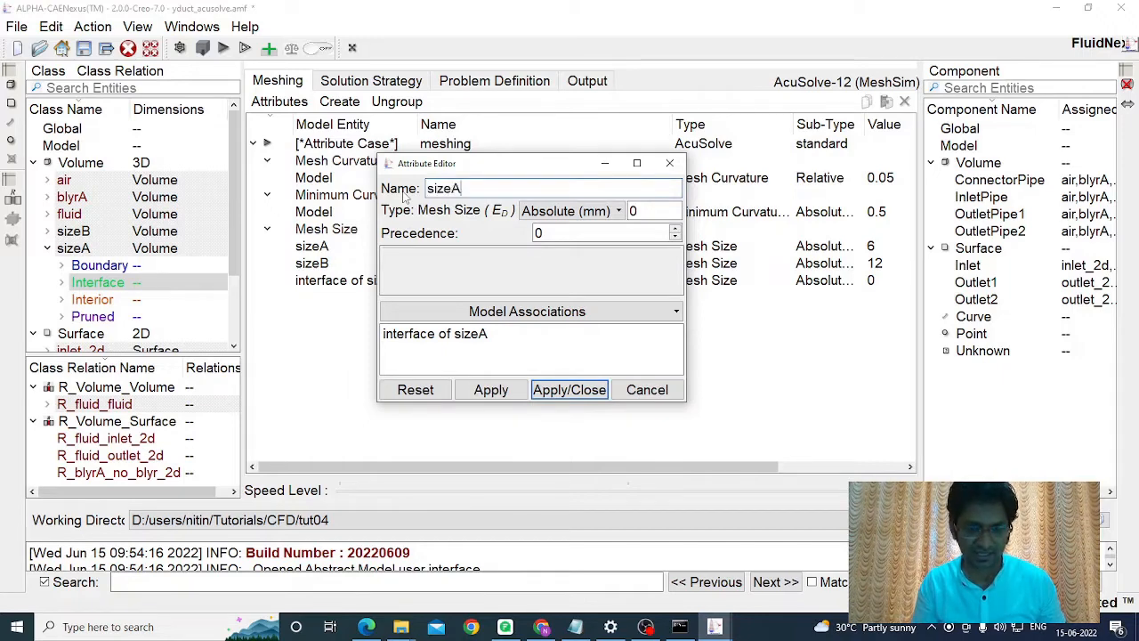
text(intefa)
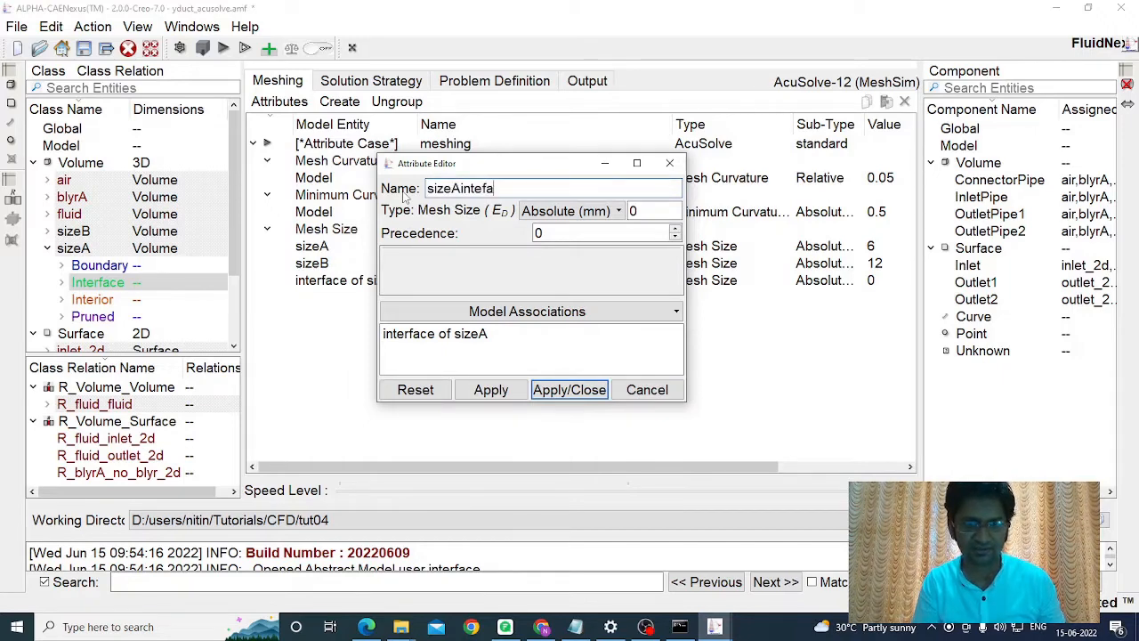
text(ce)
key(Tab)
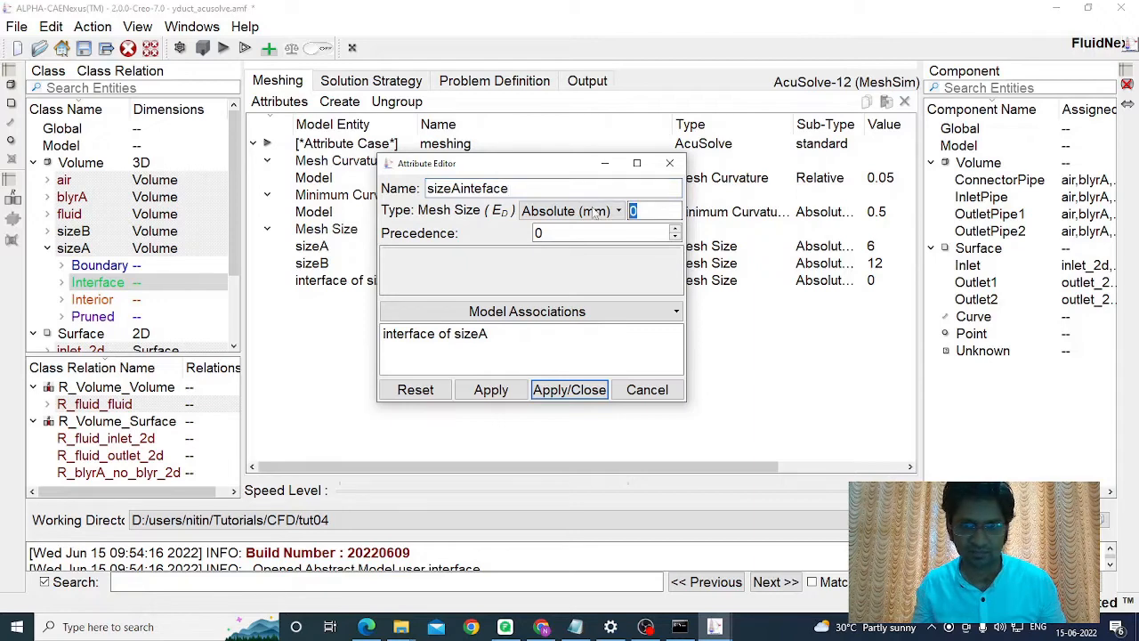
text(9)
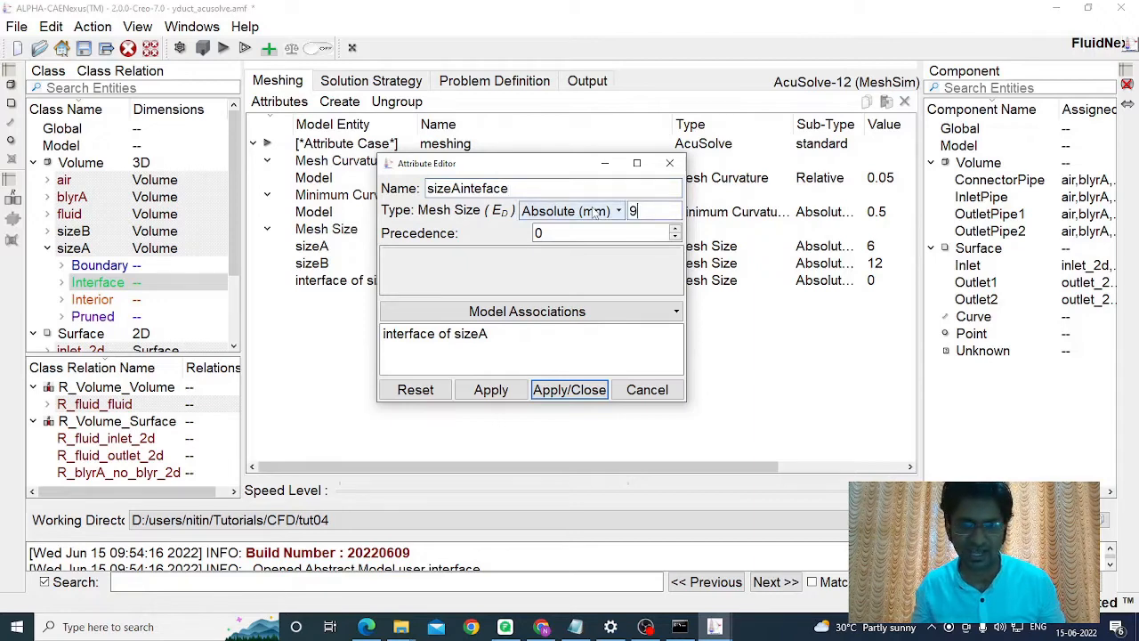
click(567, 391)
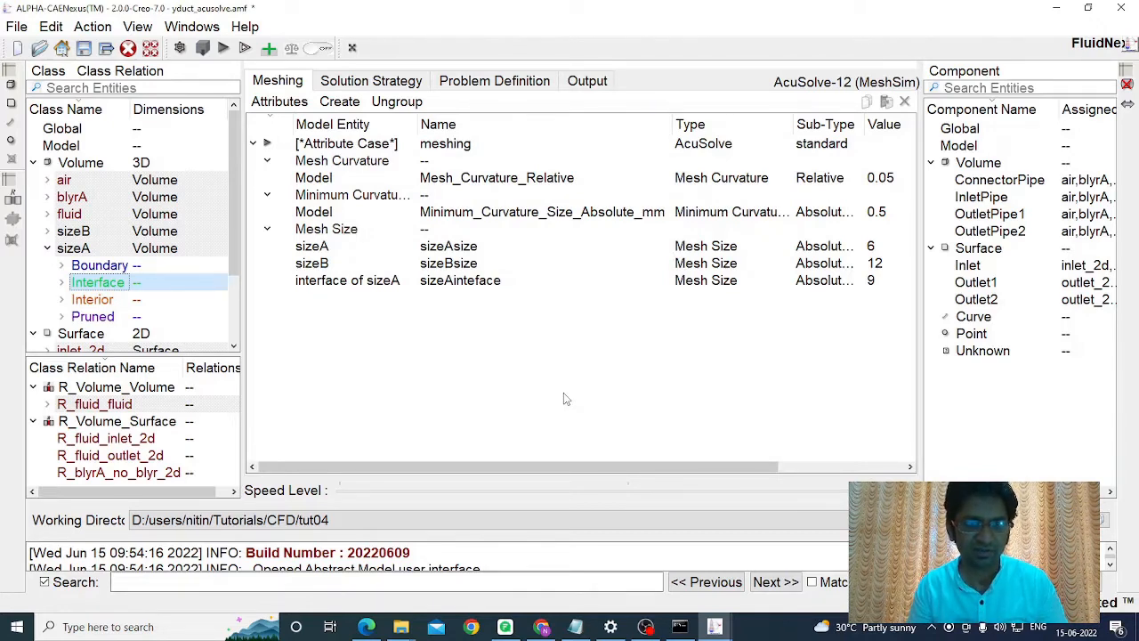
click(48, 250)
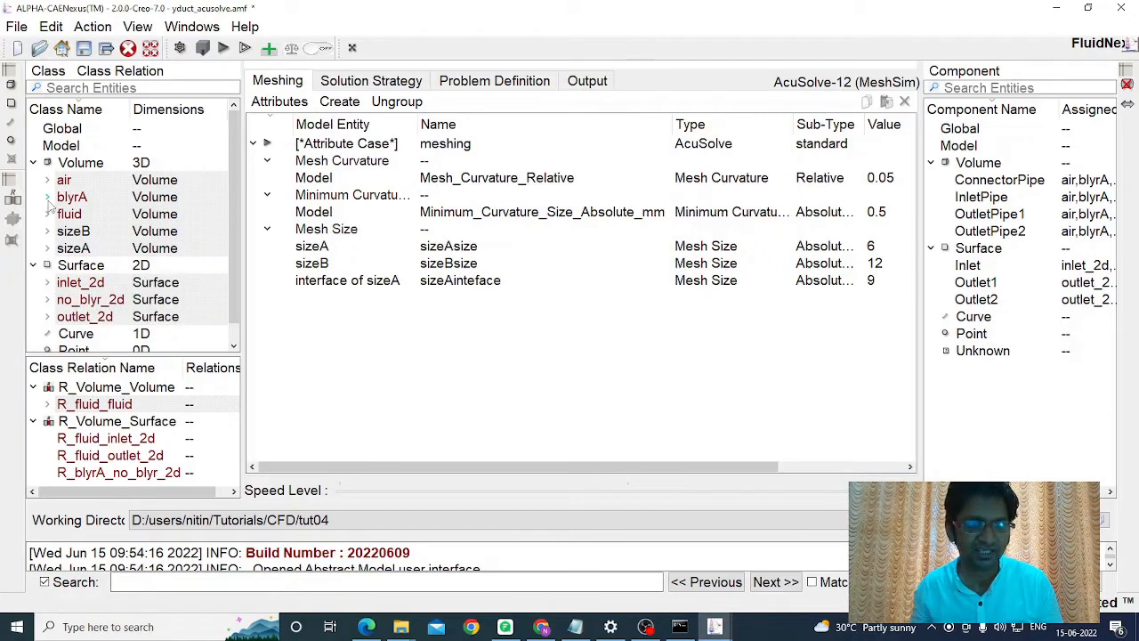
Create a 3D Geometric Growth boundary layer attribute on the Inside boundary of the blyrA volume class.
click(48, 199)
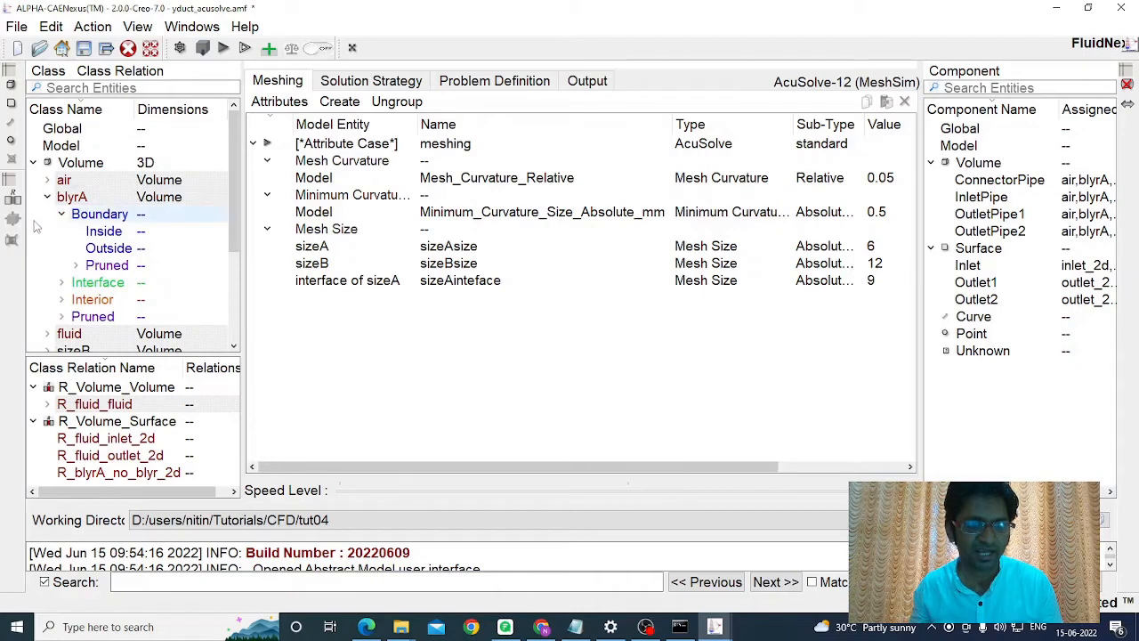
click(121, 231)
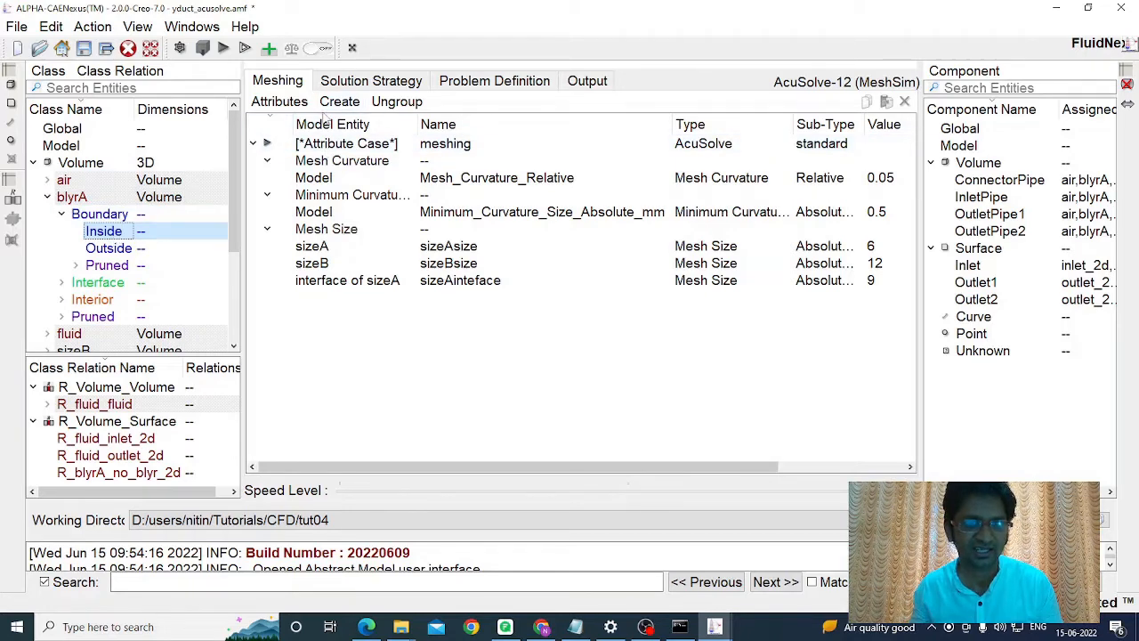
click(339, 104)
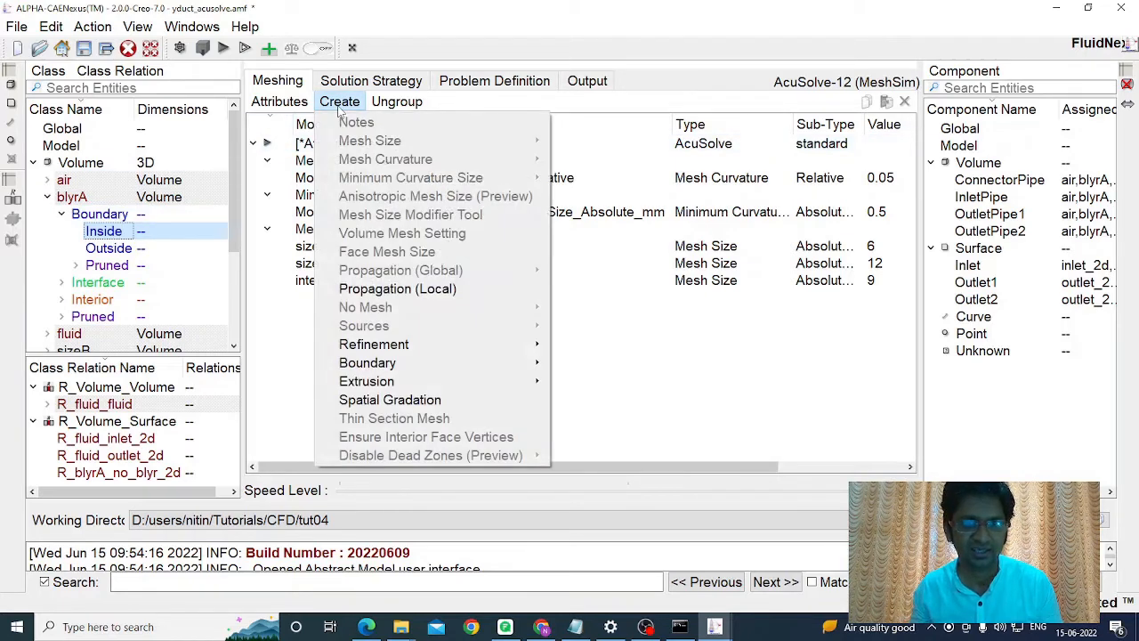
mouse_move(534, 363)
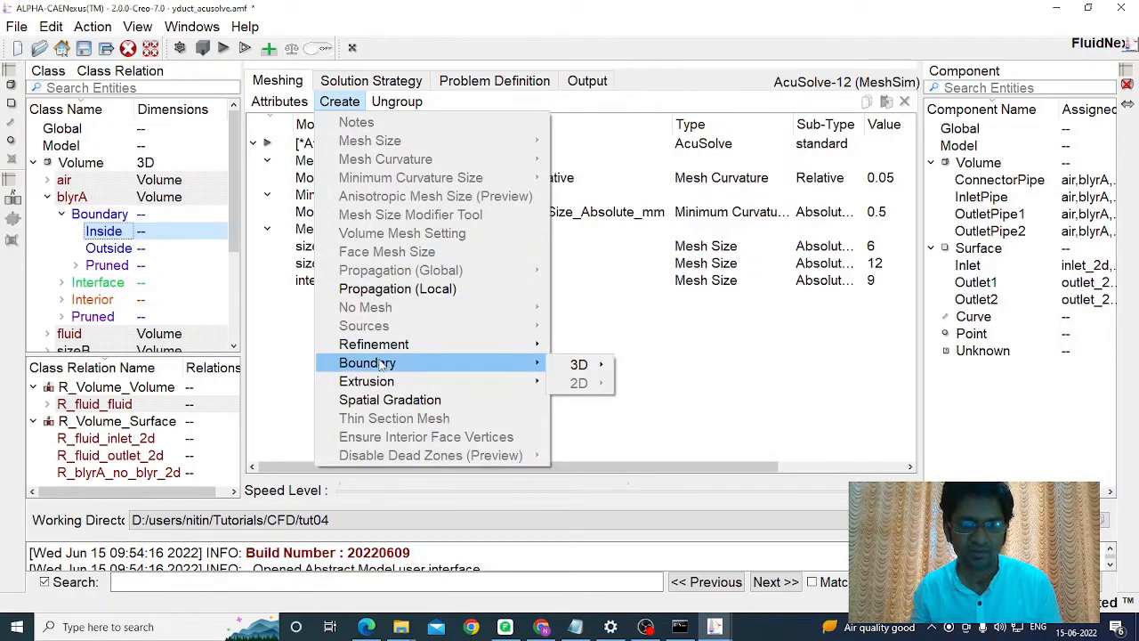
mouse_move(578, 365)
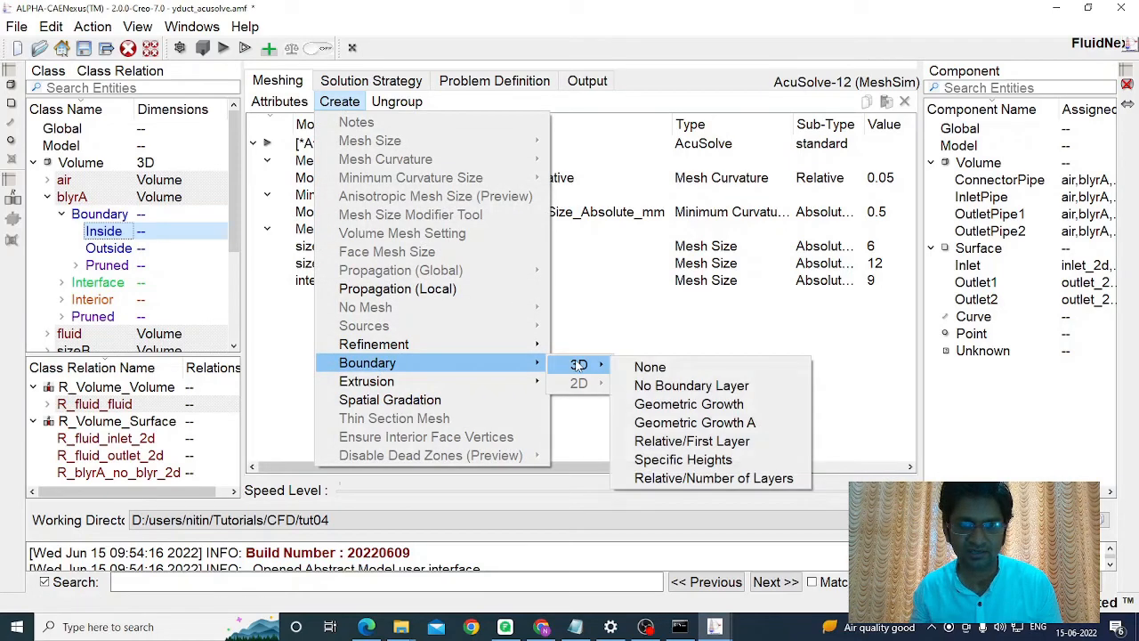
click(674, 405)
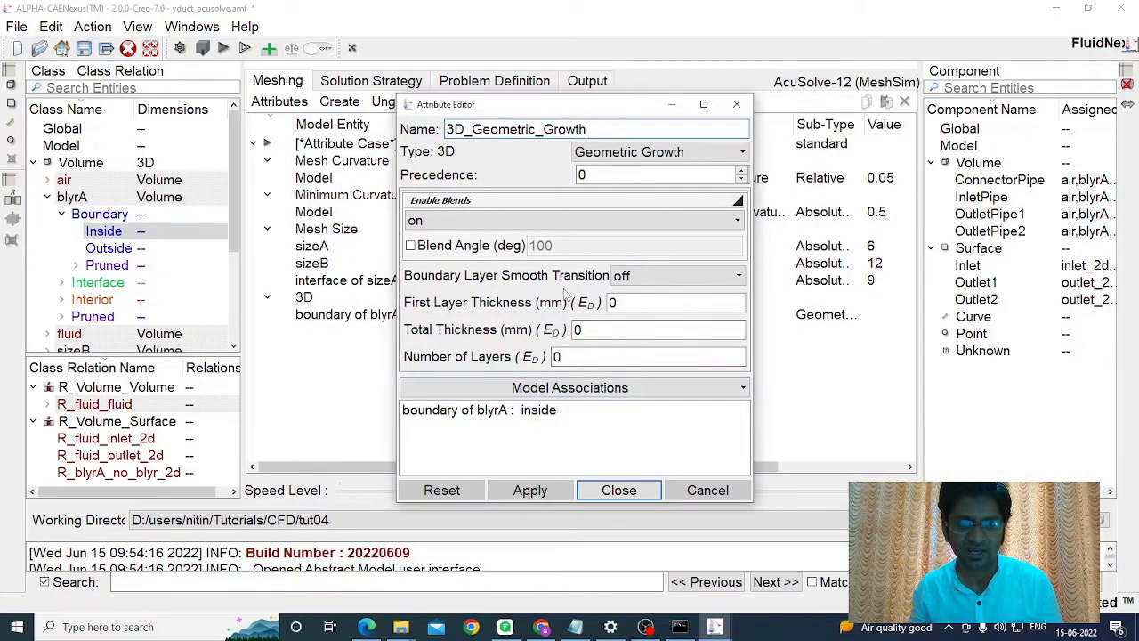
Set the boundary layer's first layer thickness to 0.1 mm, total thickness to 5 mm and layers to 10, and widen the Model Entity column.
double_click(650, 304)
text(0.1)
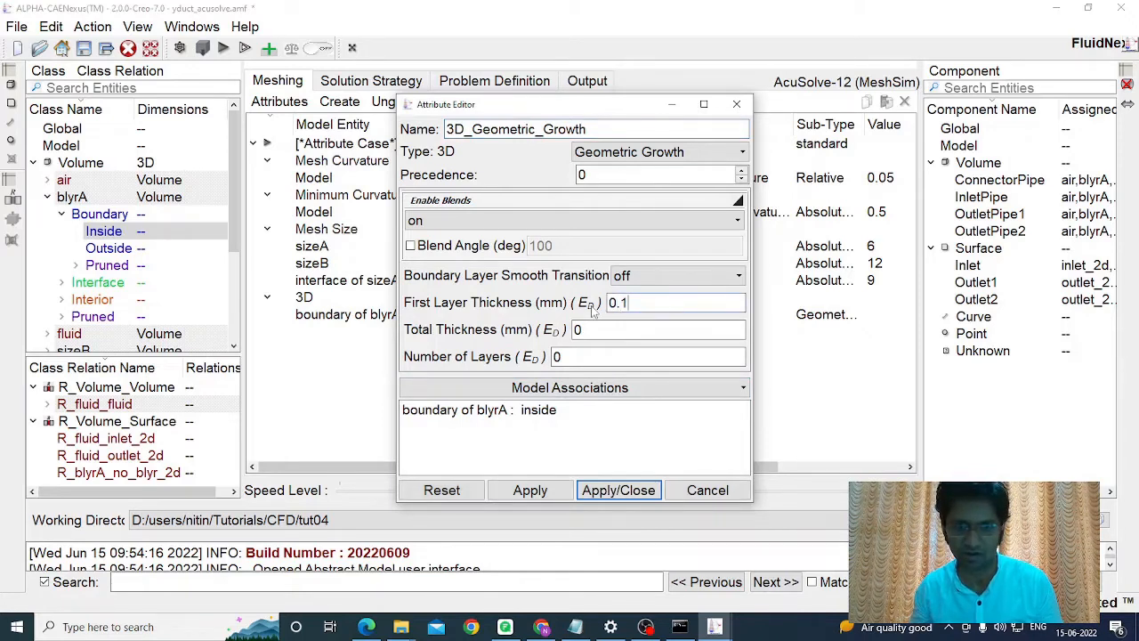
key(Tab)
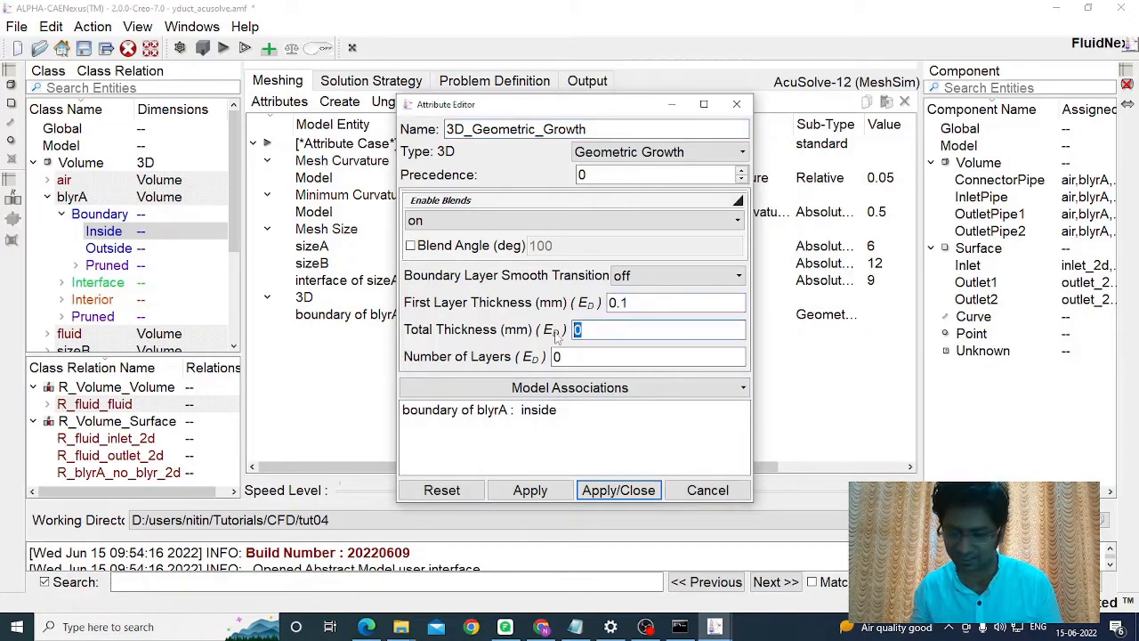
text(5)
key(Tab)
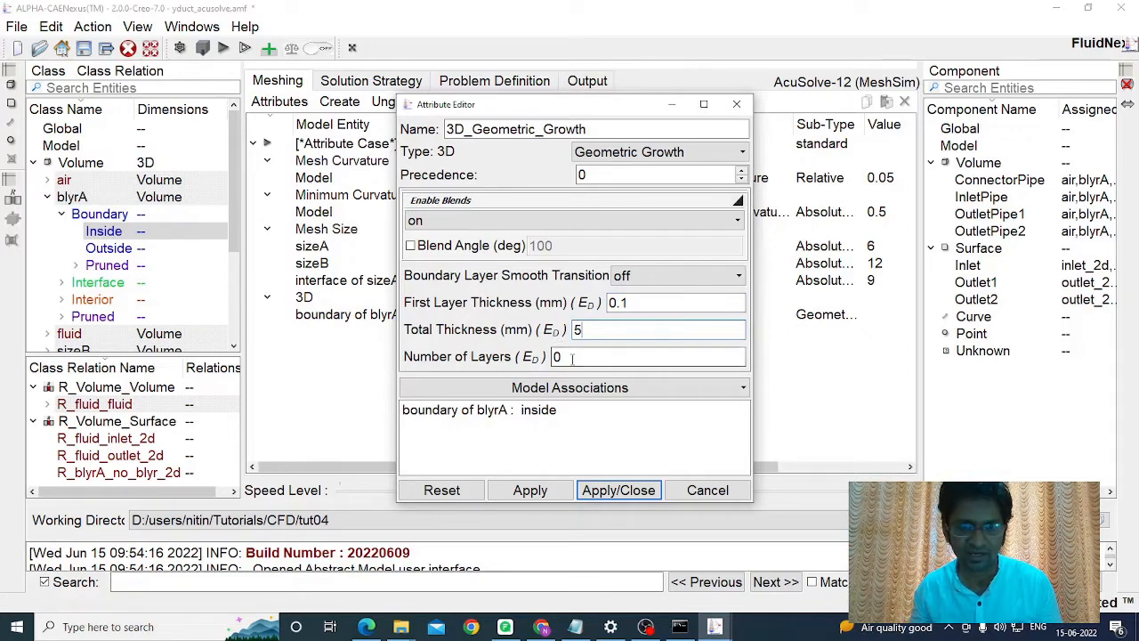
text(10)
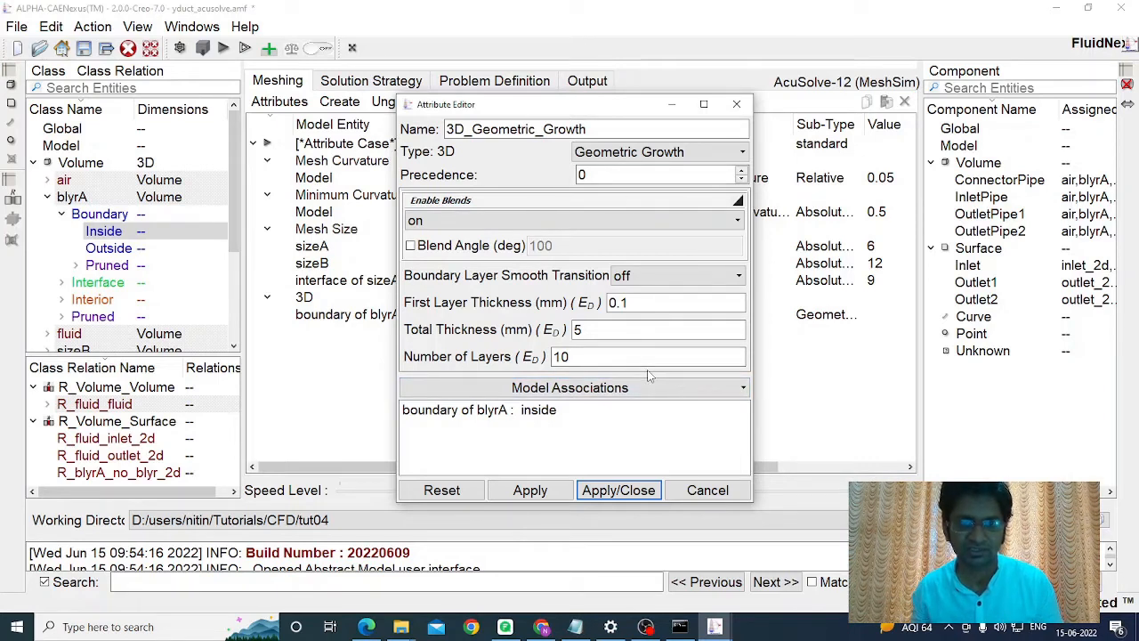
click(610, 490)
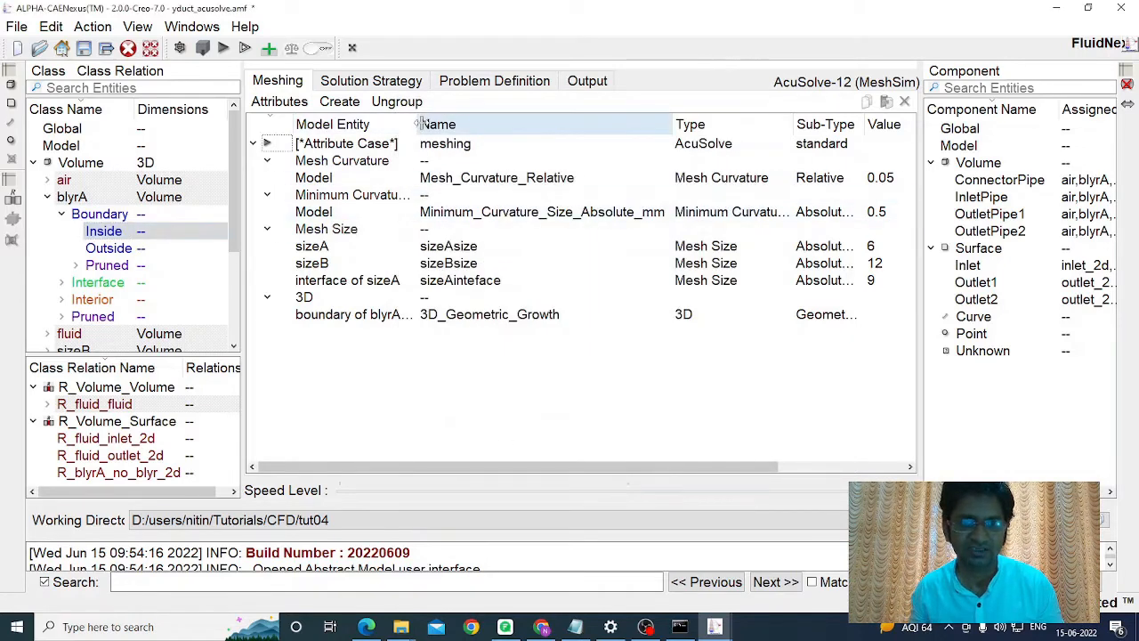
drag(418, 124, 450, 124)
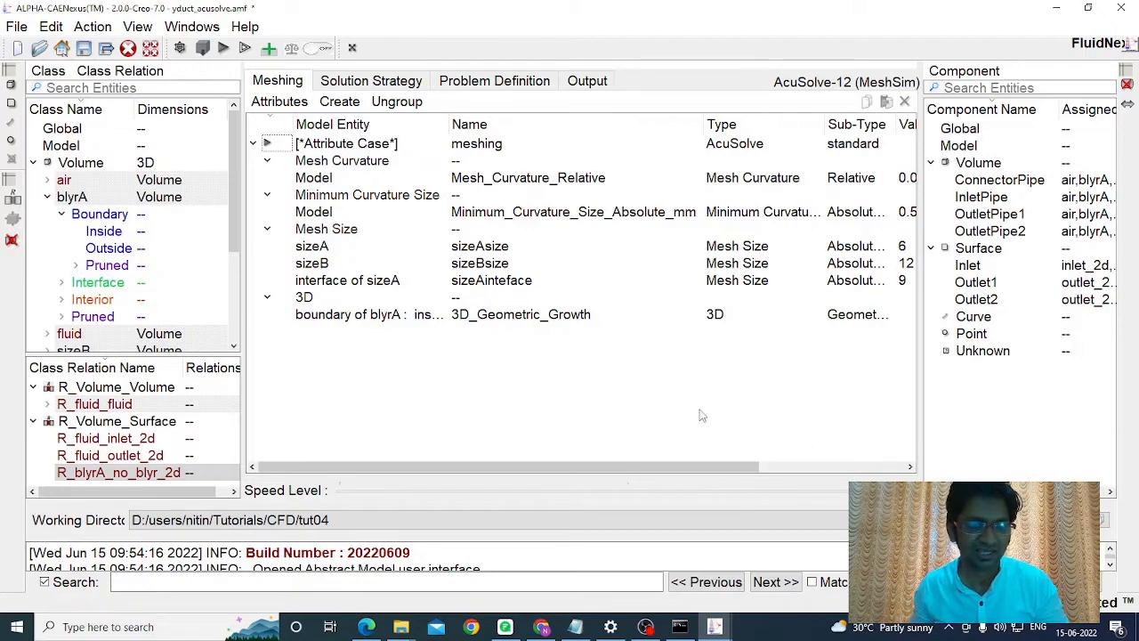
Create a 3D boundary attribute of type None for the R_blyrA_no_blyr_2d class relation.
click(111, 475)
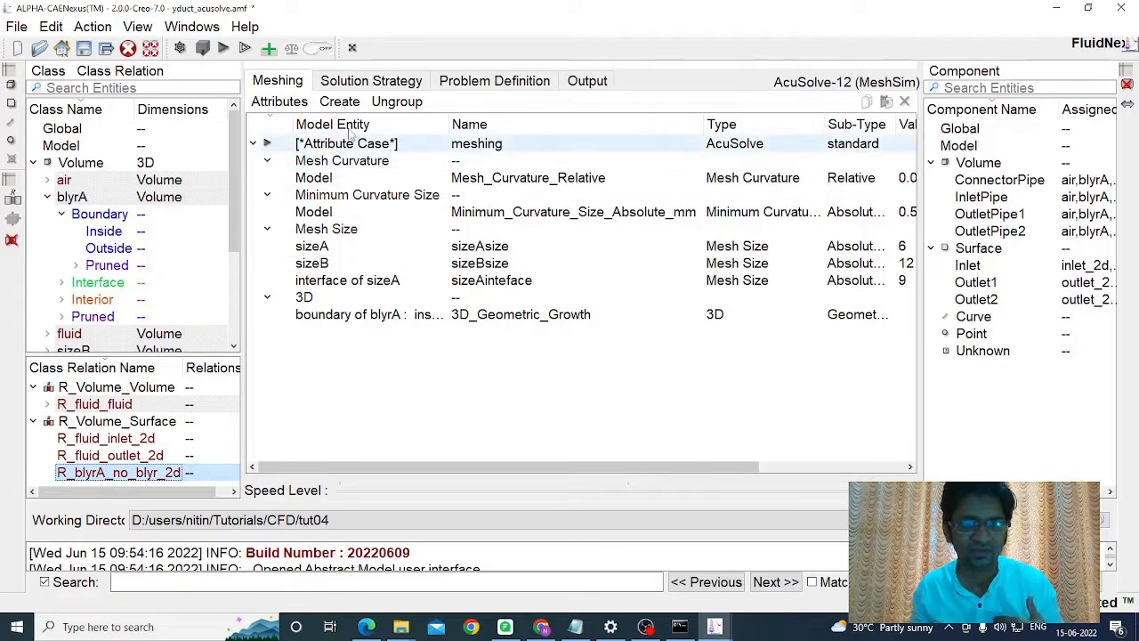
click(338, 103)
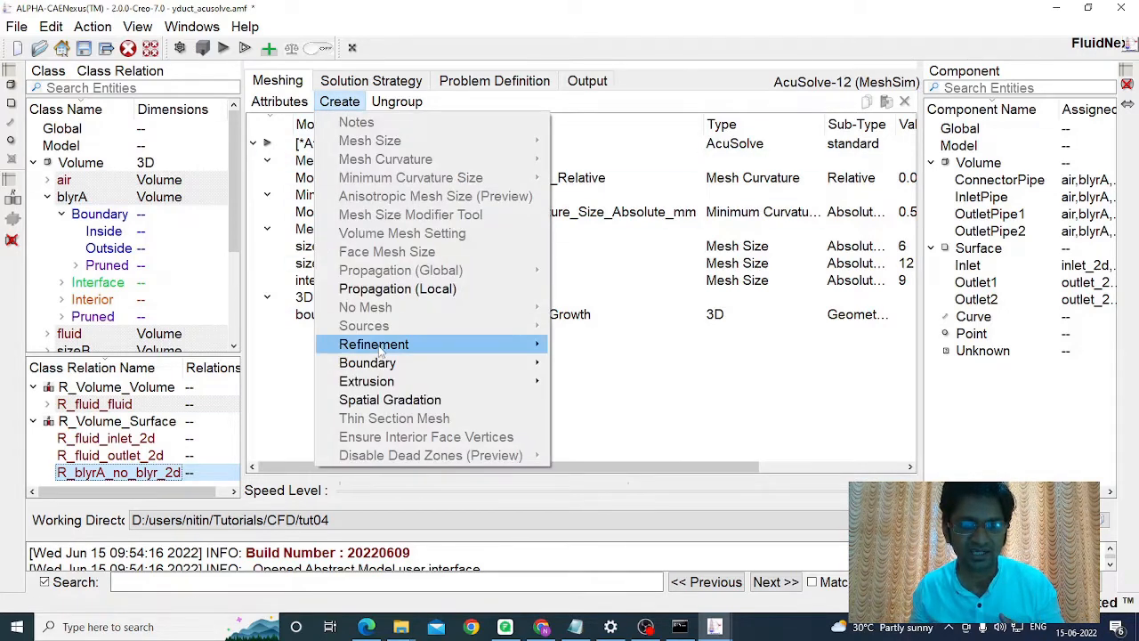
mouse_move(433, 365)
mouse_move(578, 367)
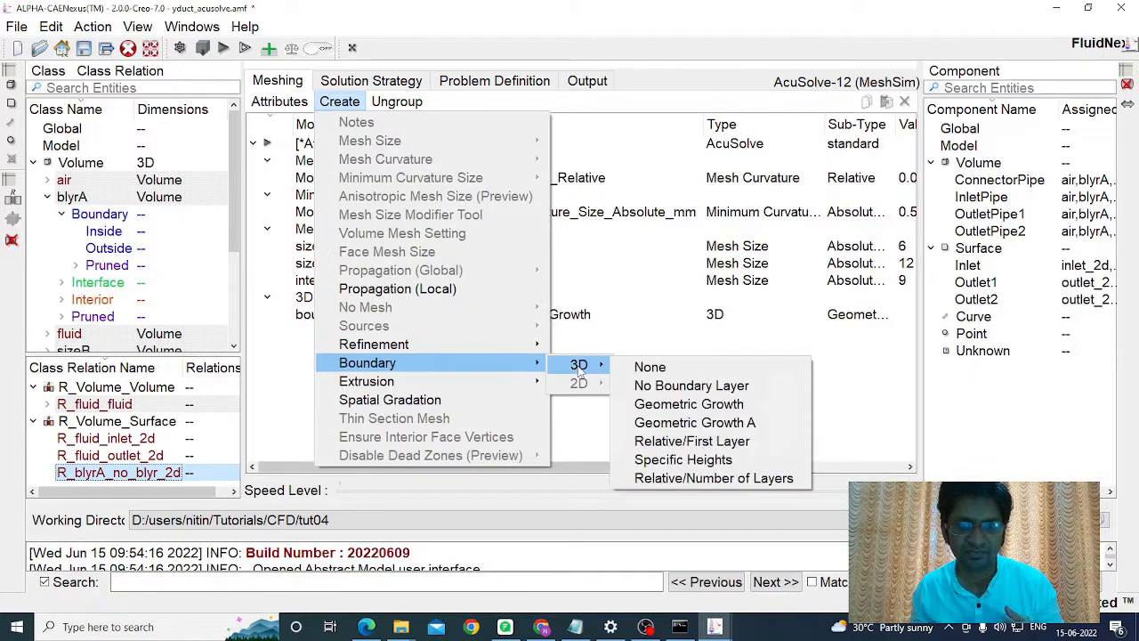
click(683, 370)
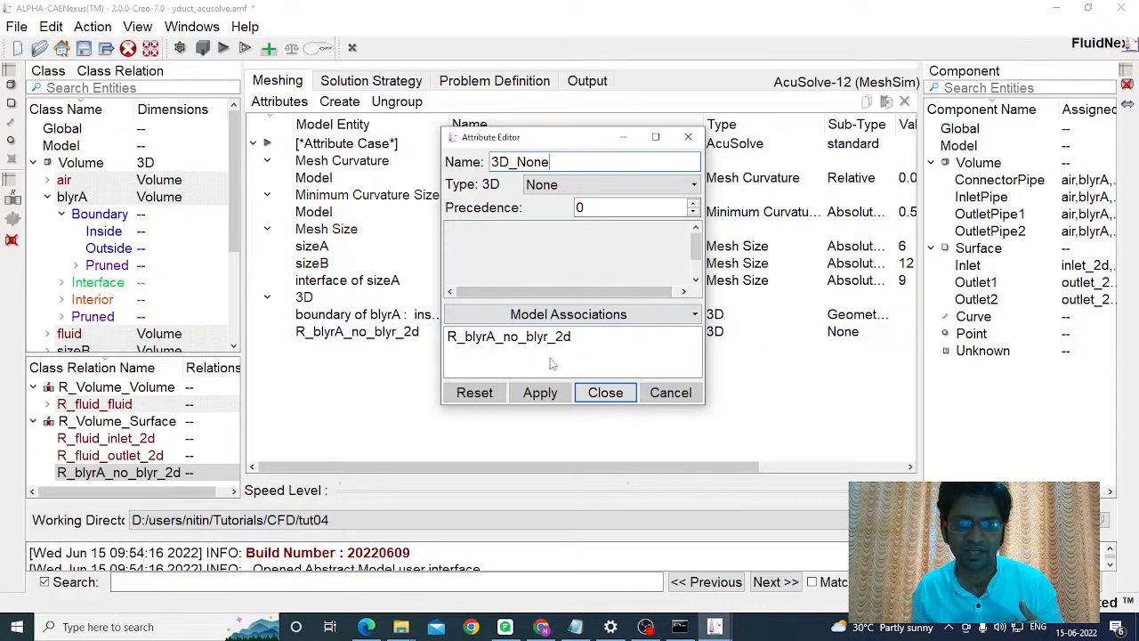
click(605, 393)
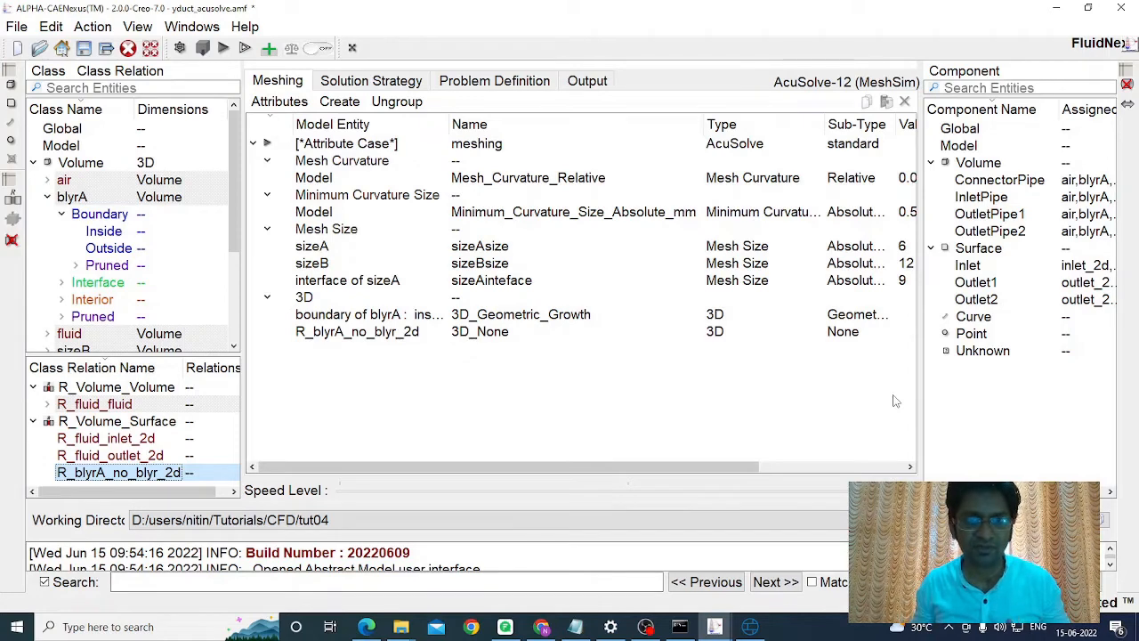
Review the mesh generation, surface mesh and volume mesh settings in the Geometry/Mesh/Export controls.
click(180, 49)
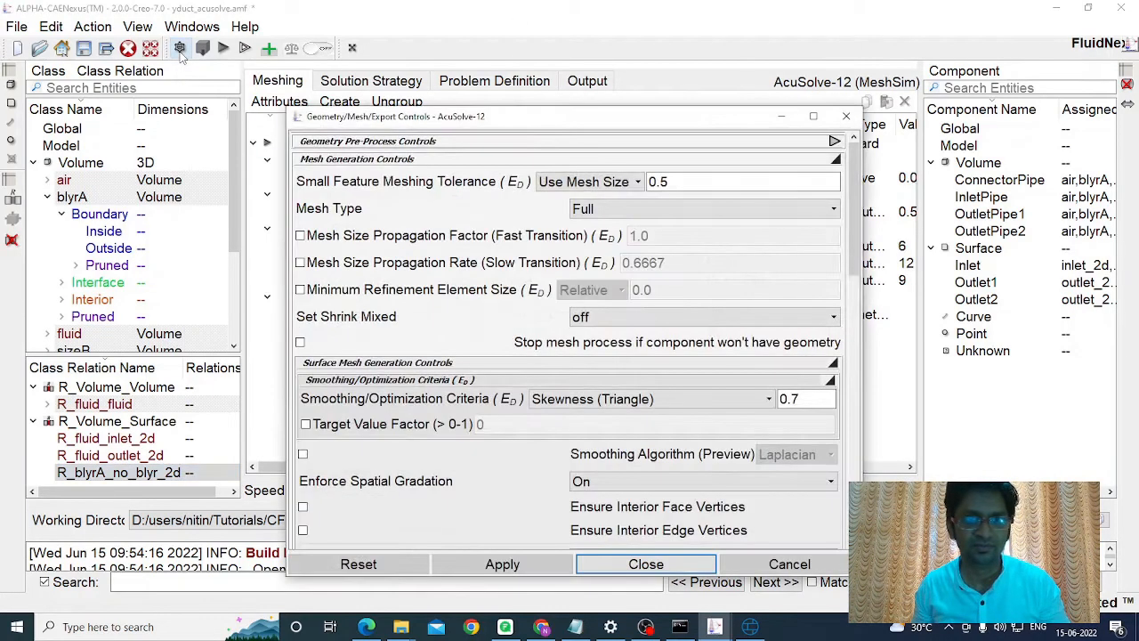
drag(559, 127, 565, 73)
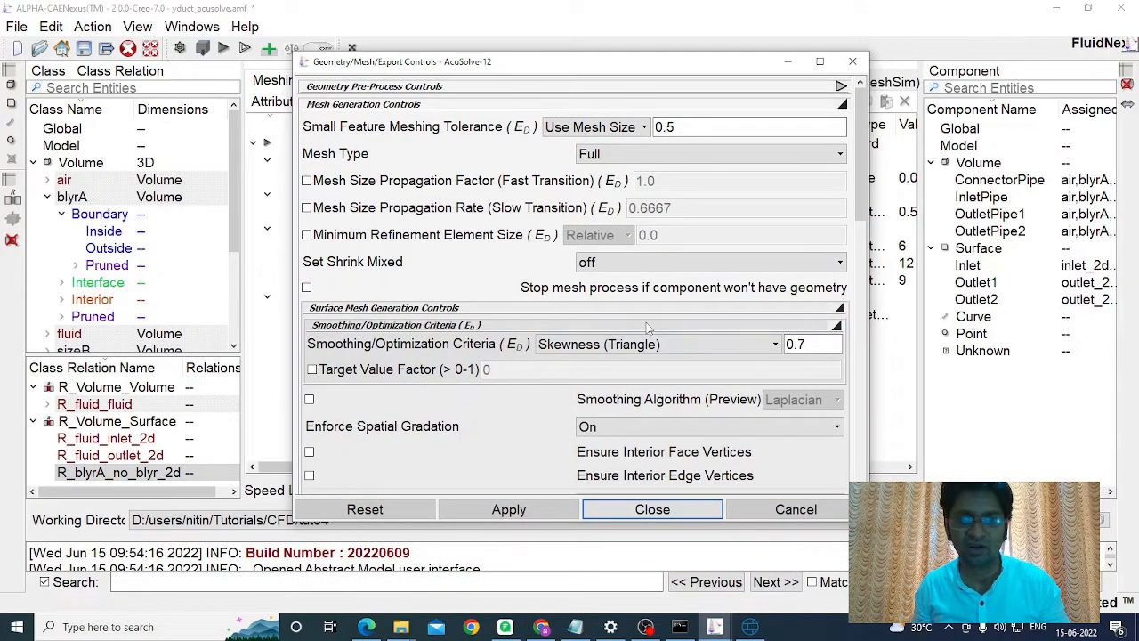
scroll(648, 326, down, 5)
scroll(648, 327, down, 10)
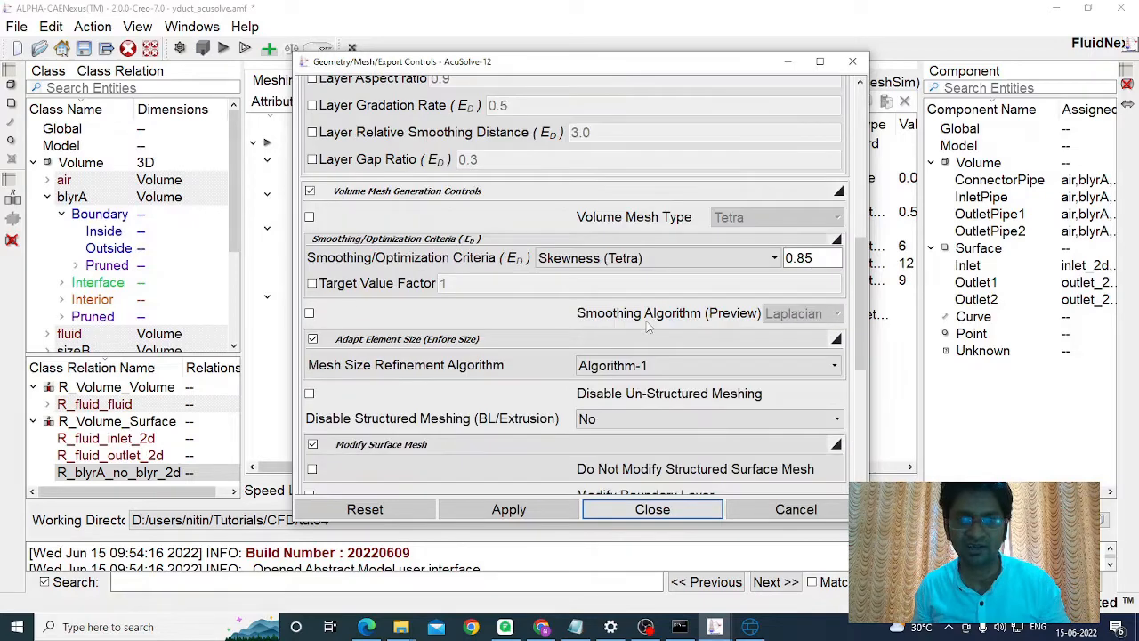
scroll(647, 320, up, 15)
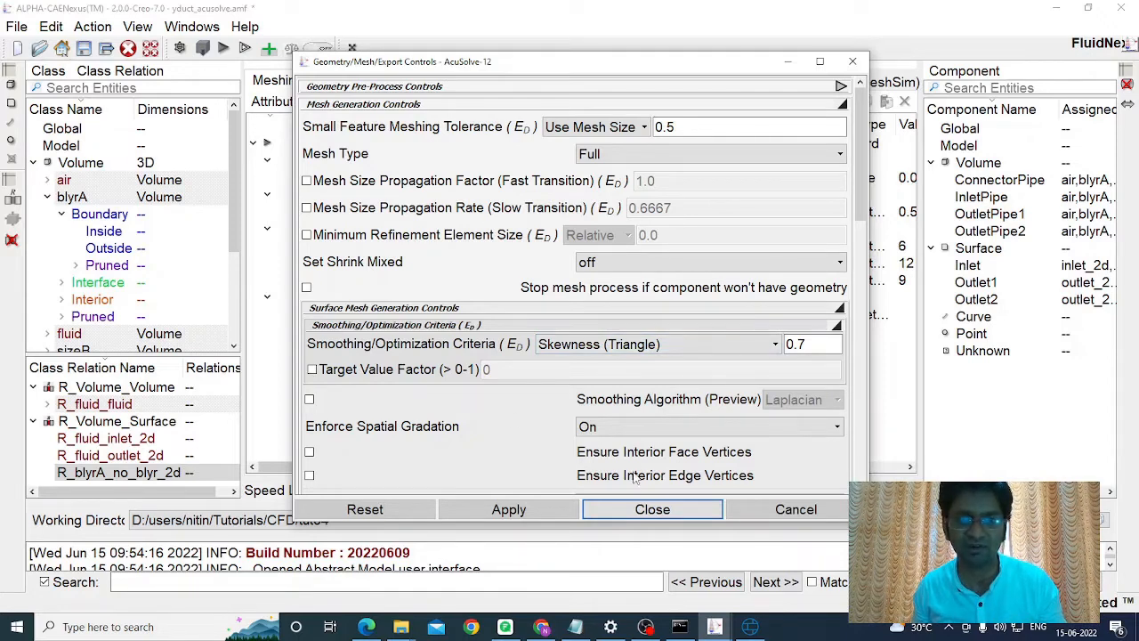
click(604, 512)
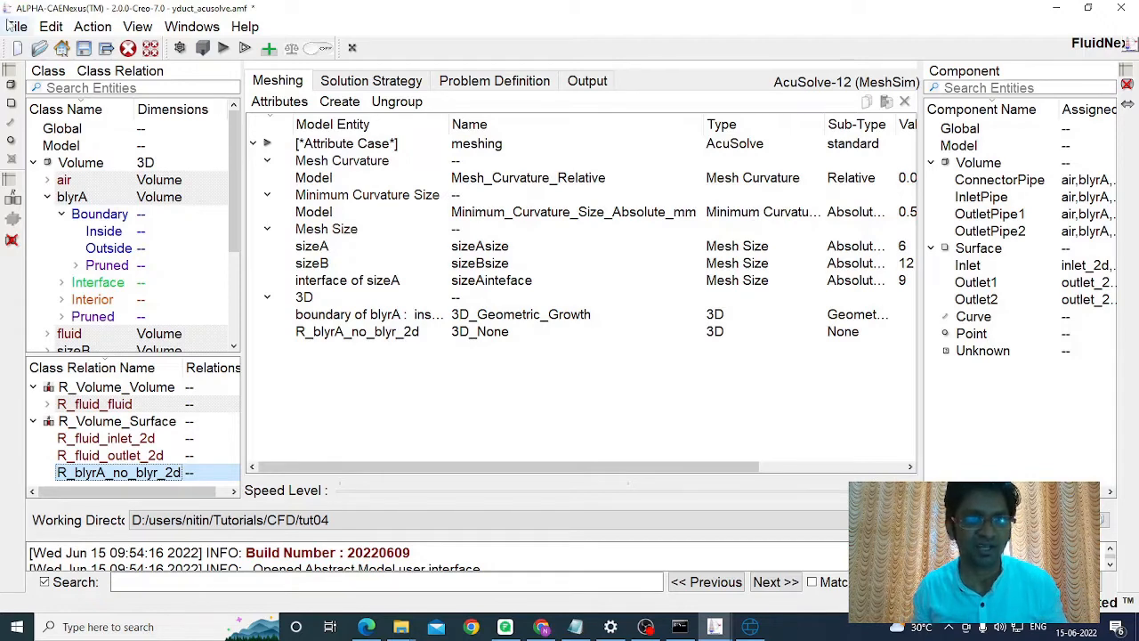
Save the abstract model, agreeing to store the release-version AMF in the alpha version.
click(84, 49)
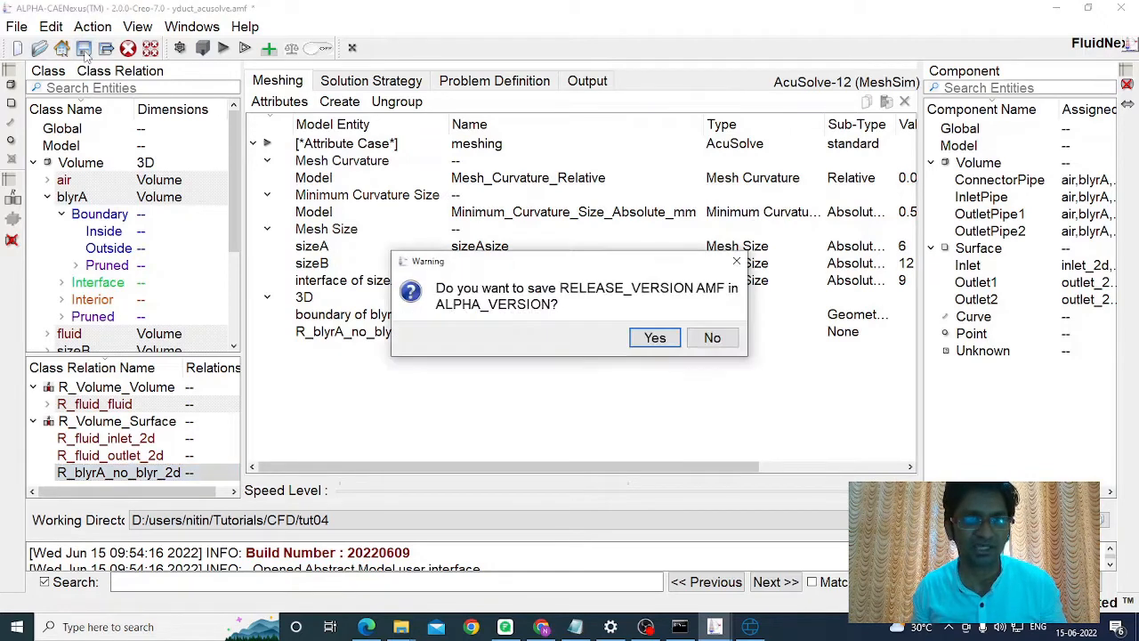
click(658, 341)
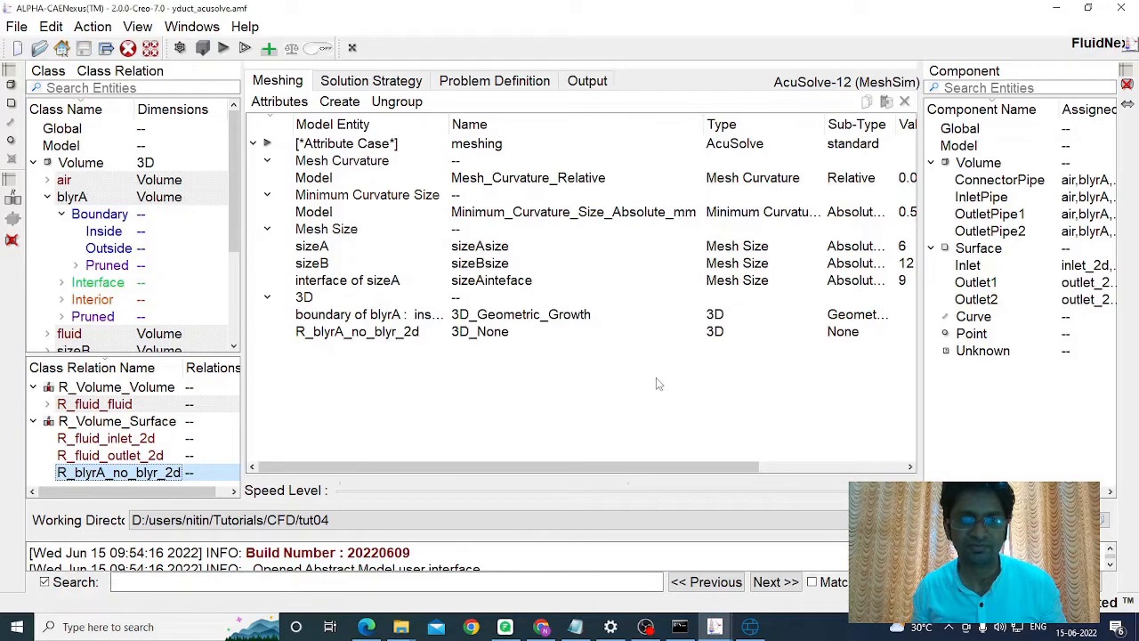